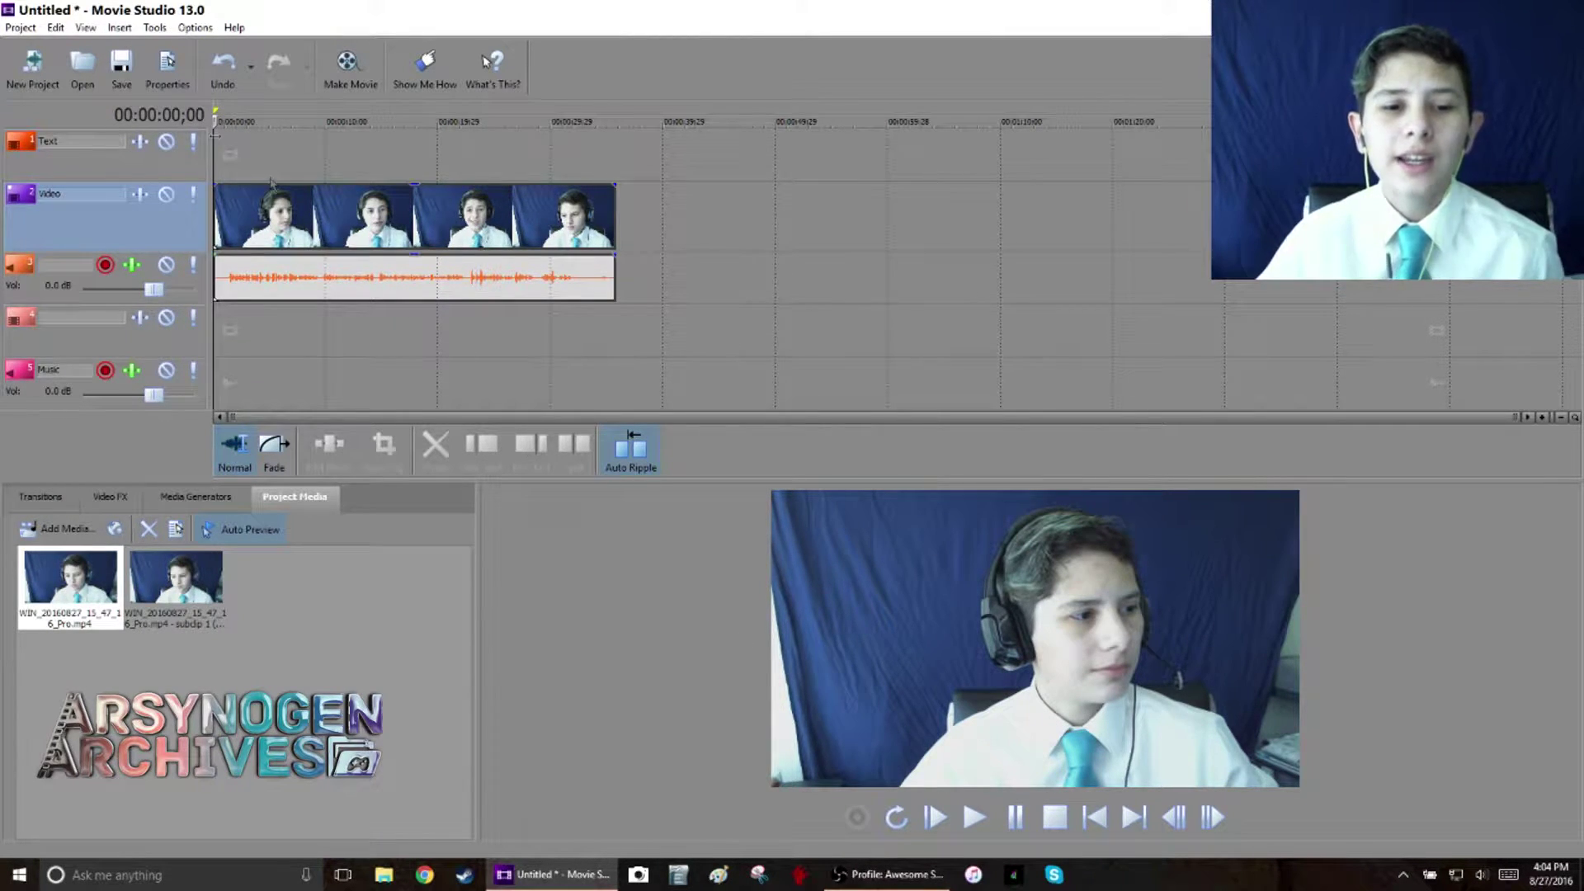
# Play the clip from its start and from about 13 seconds, then select the clip.
pyautogui.click(220, 121)
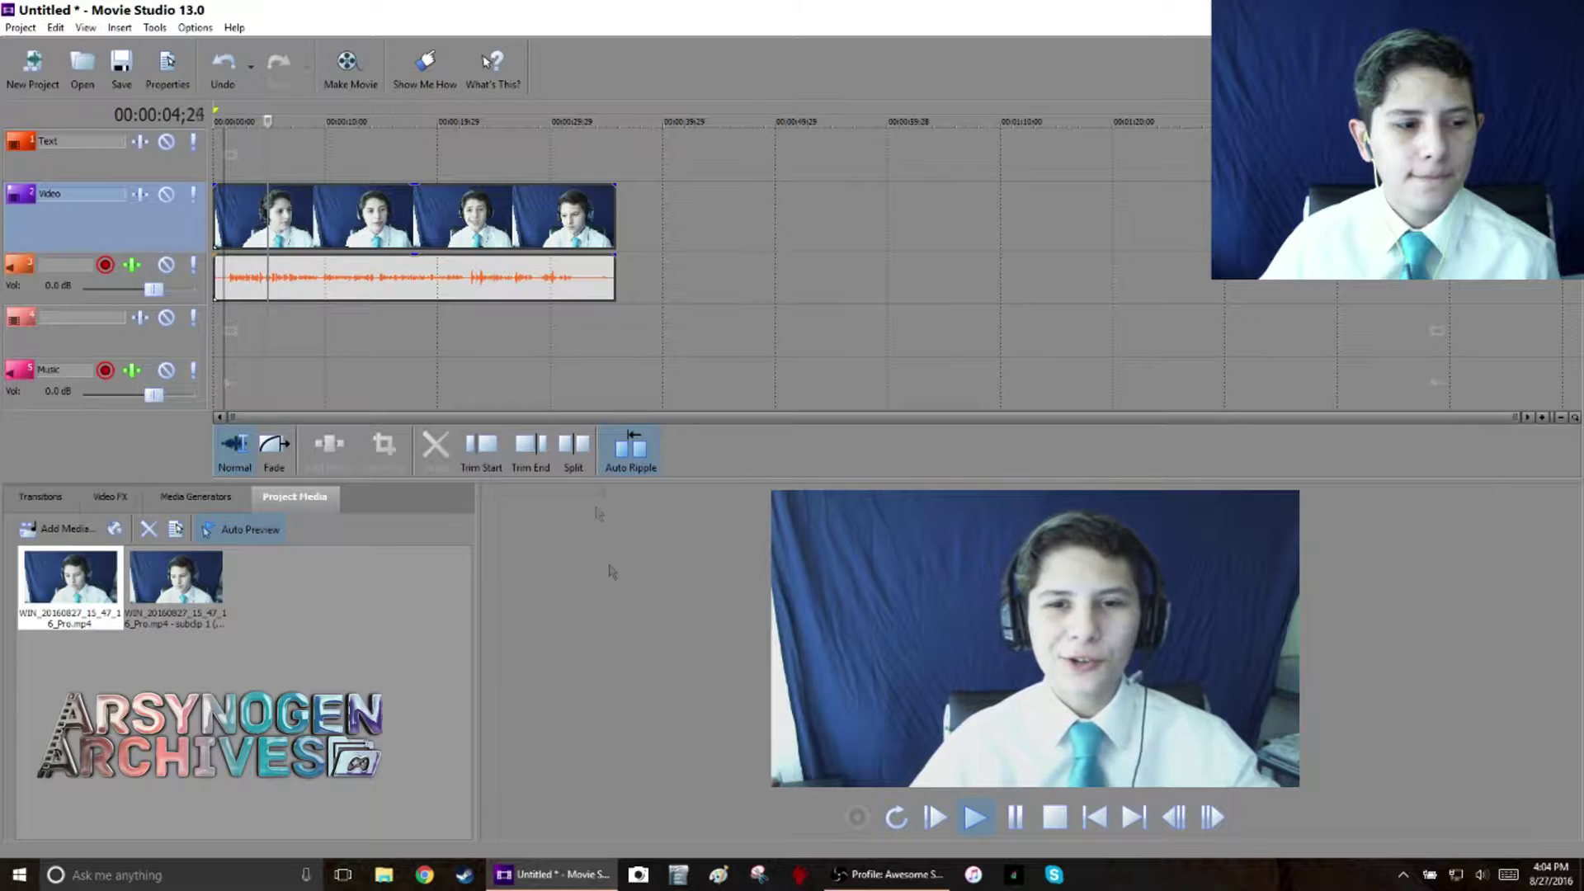
pyautogui.press('space')
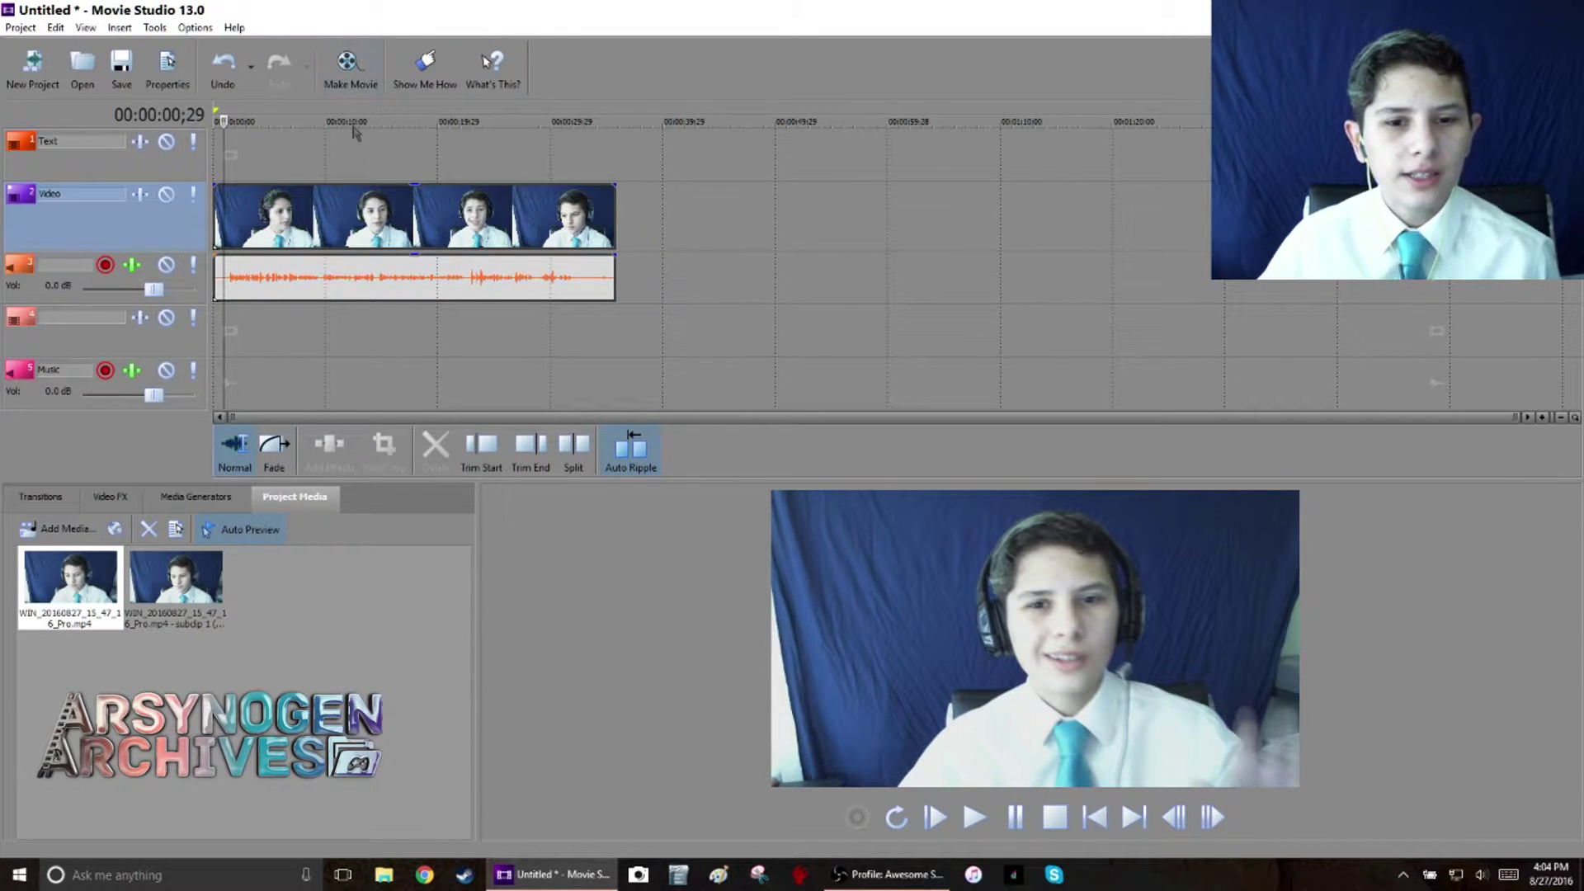
pyautogui.click(354, 129)
pyautogui.press('space')
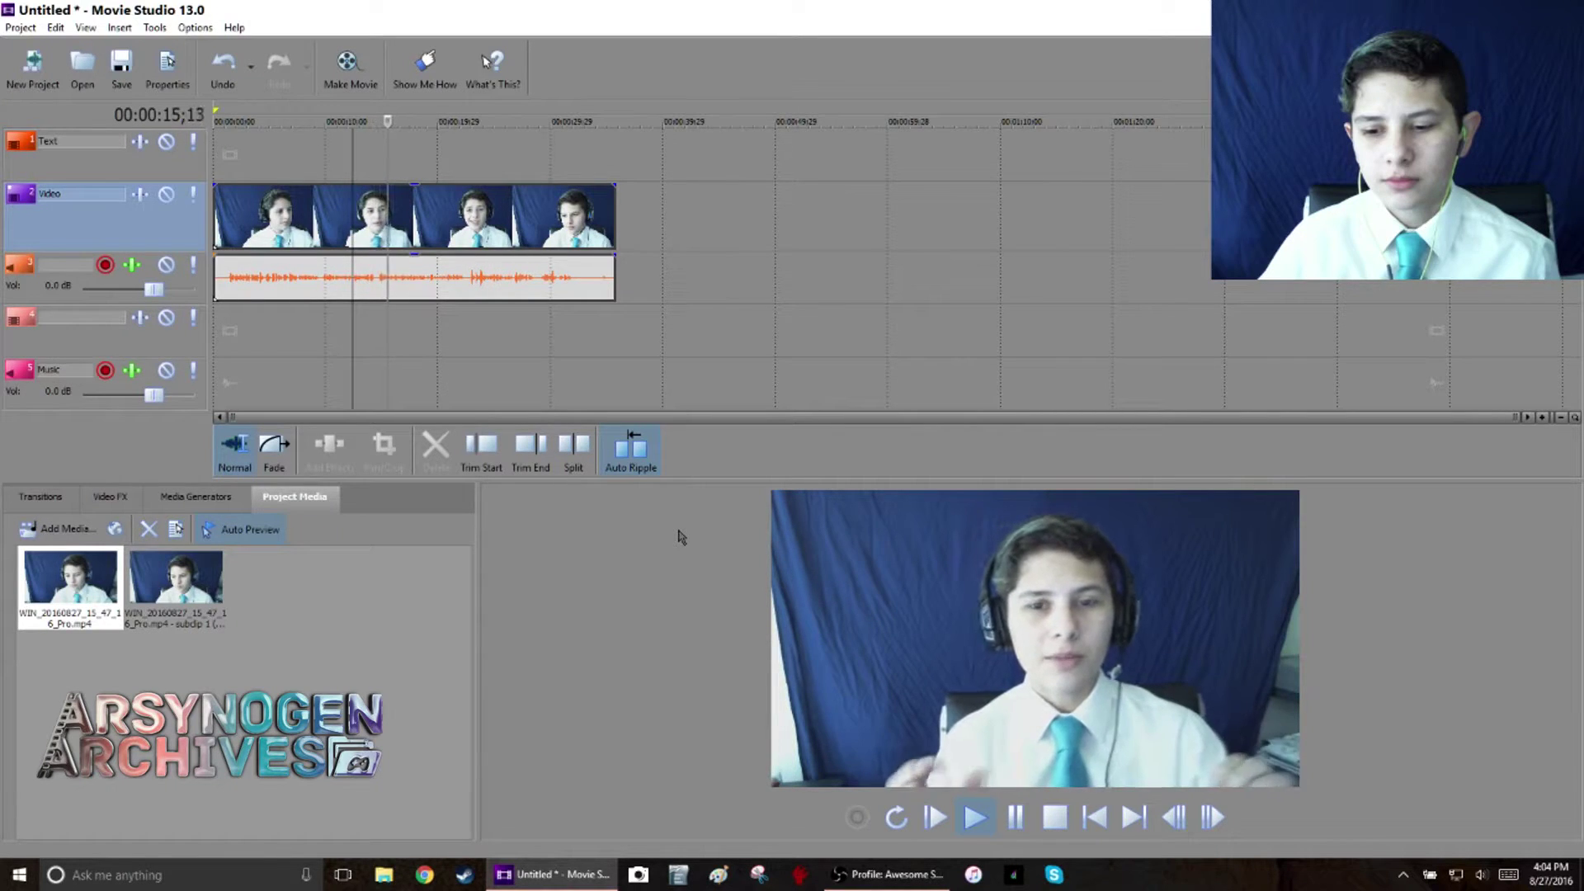
pyautogui.press('space')
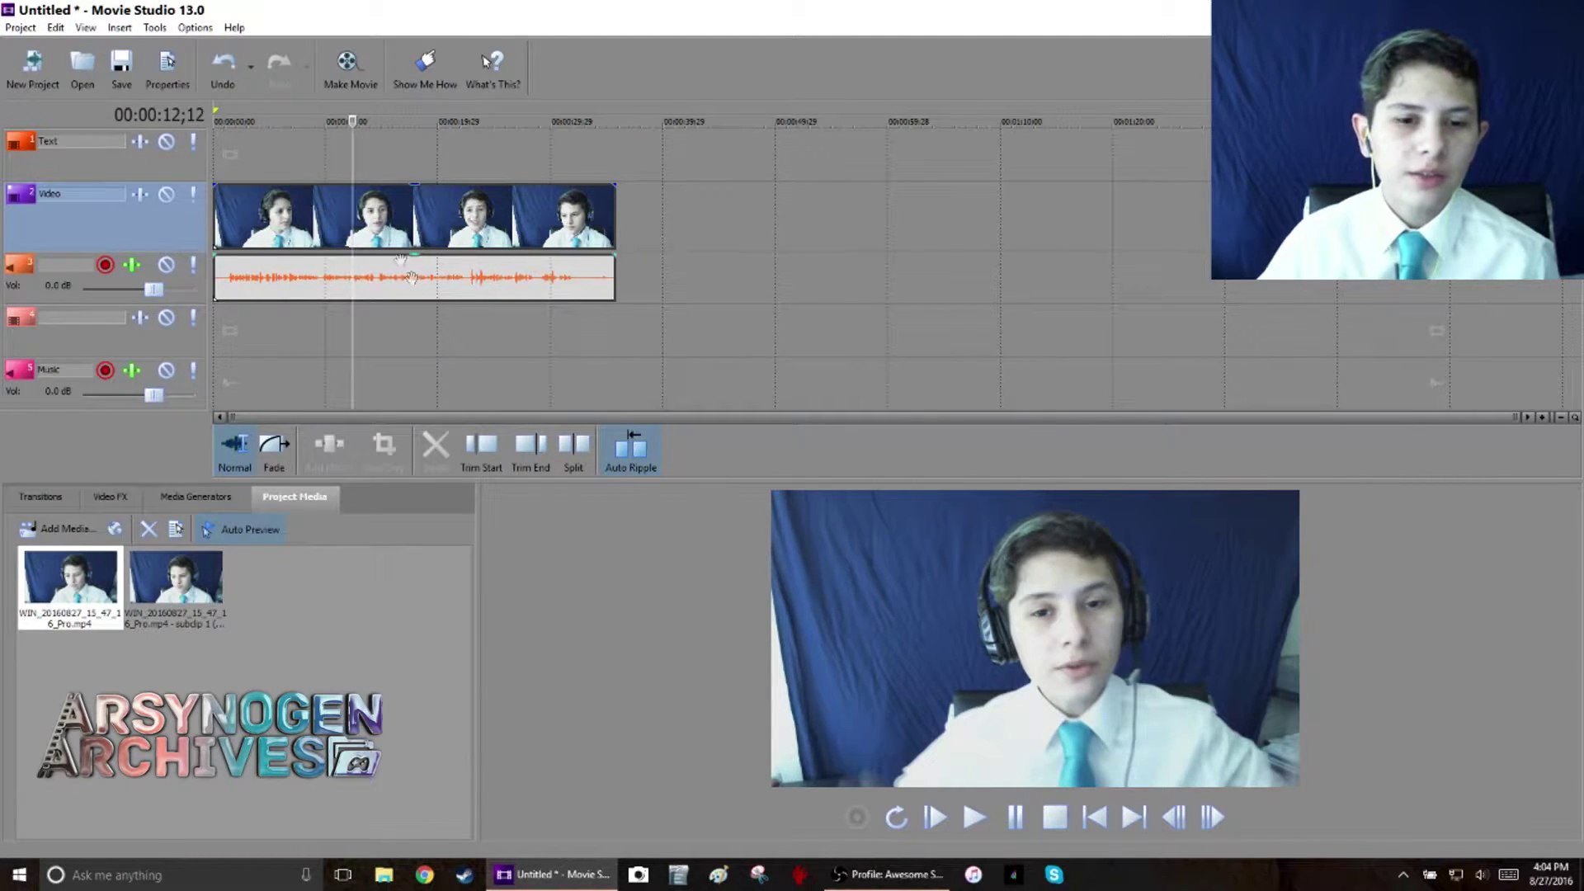
pyautogui.click(372, 275)
pyautogui.rightClick(345, 243)
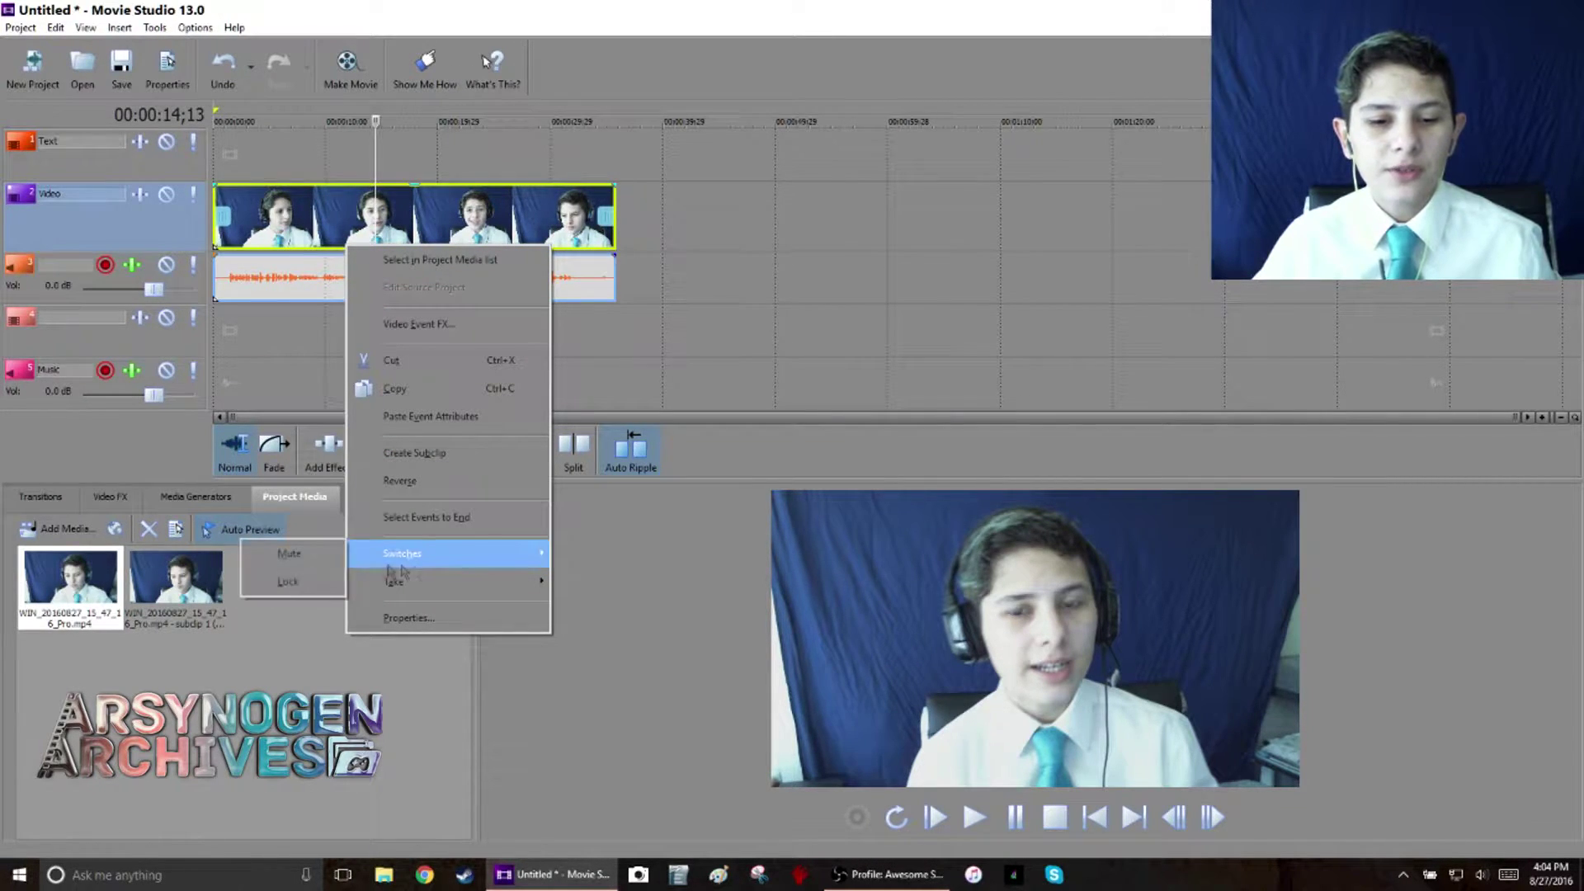
pyautogui.moveTo(448, 553)
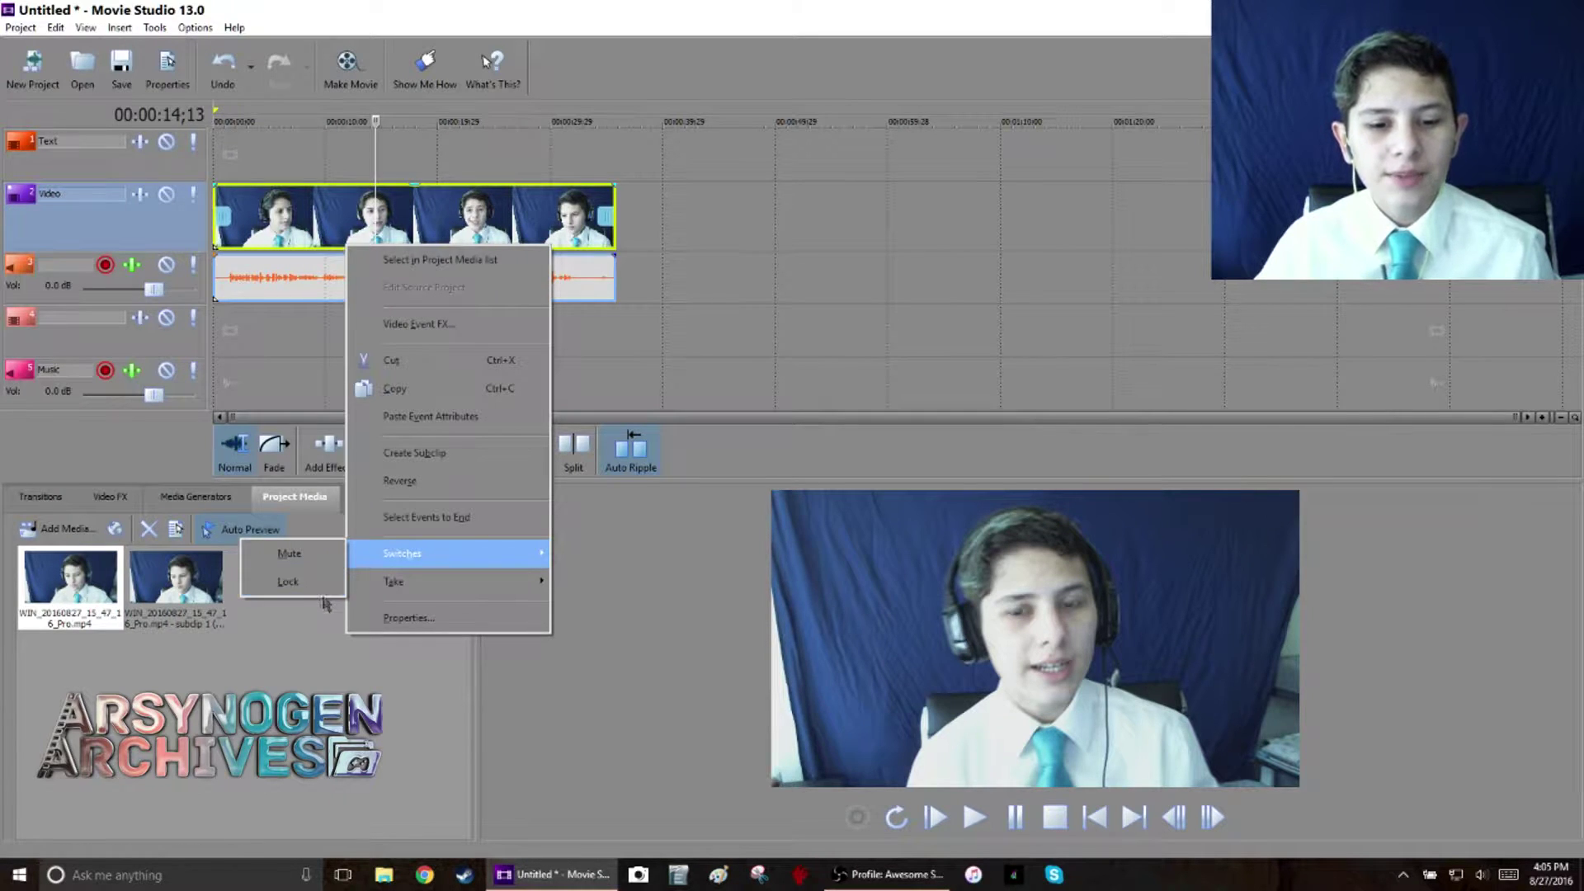
pyautogui.click(313, 591)
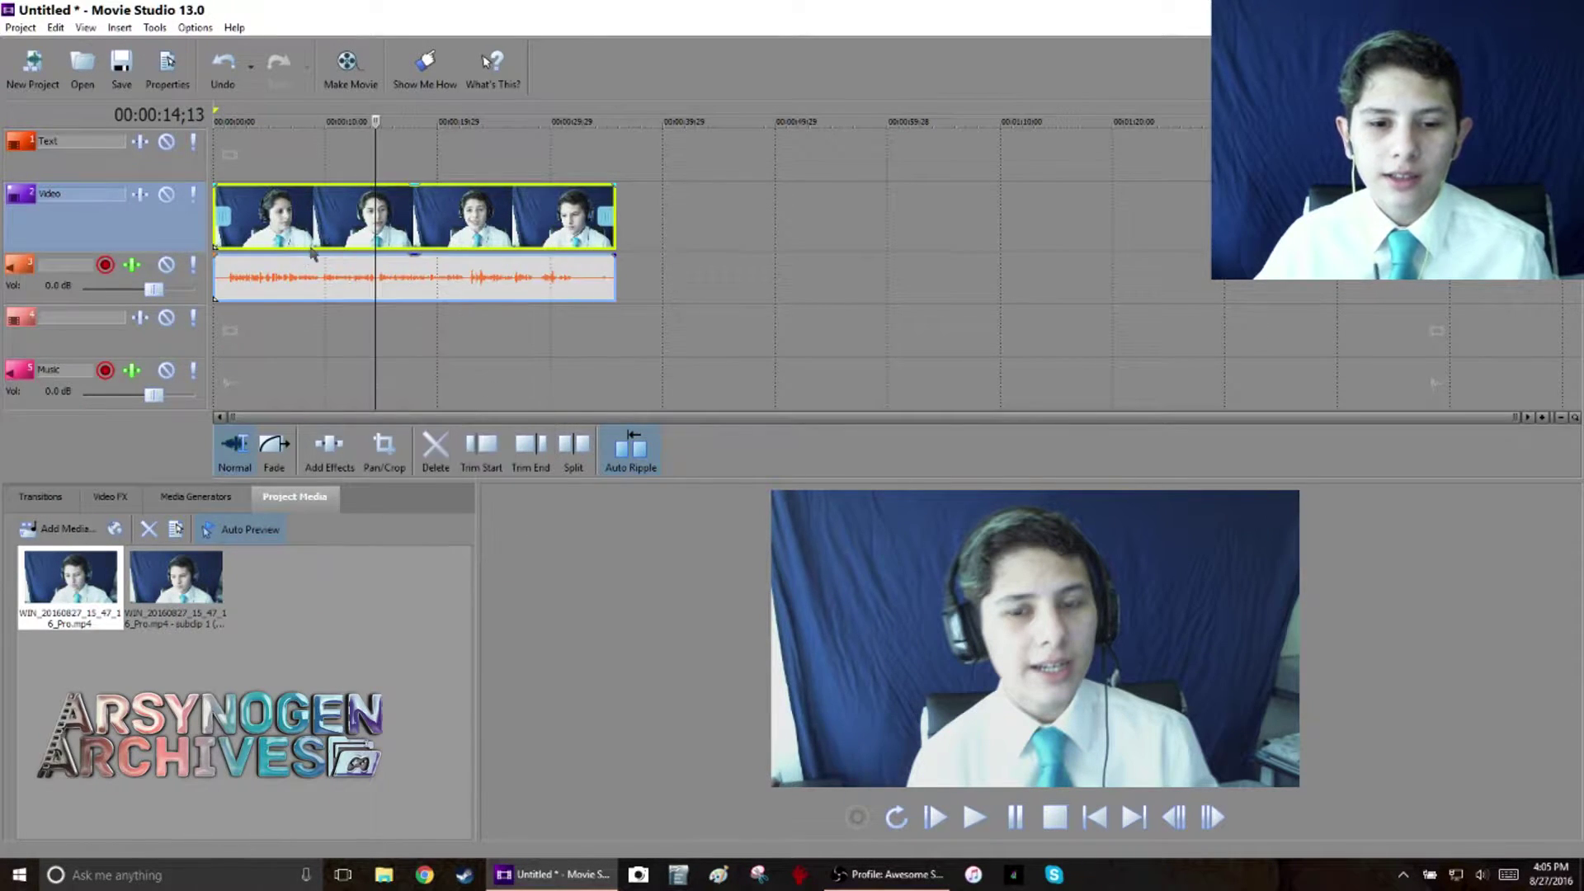
pyautogui.rightClick(376, 233)
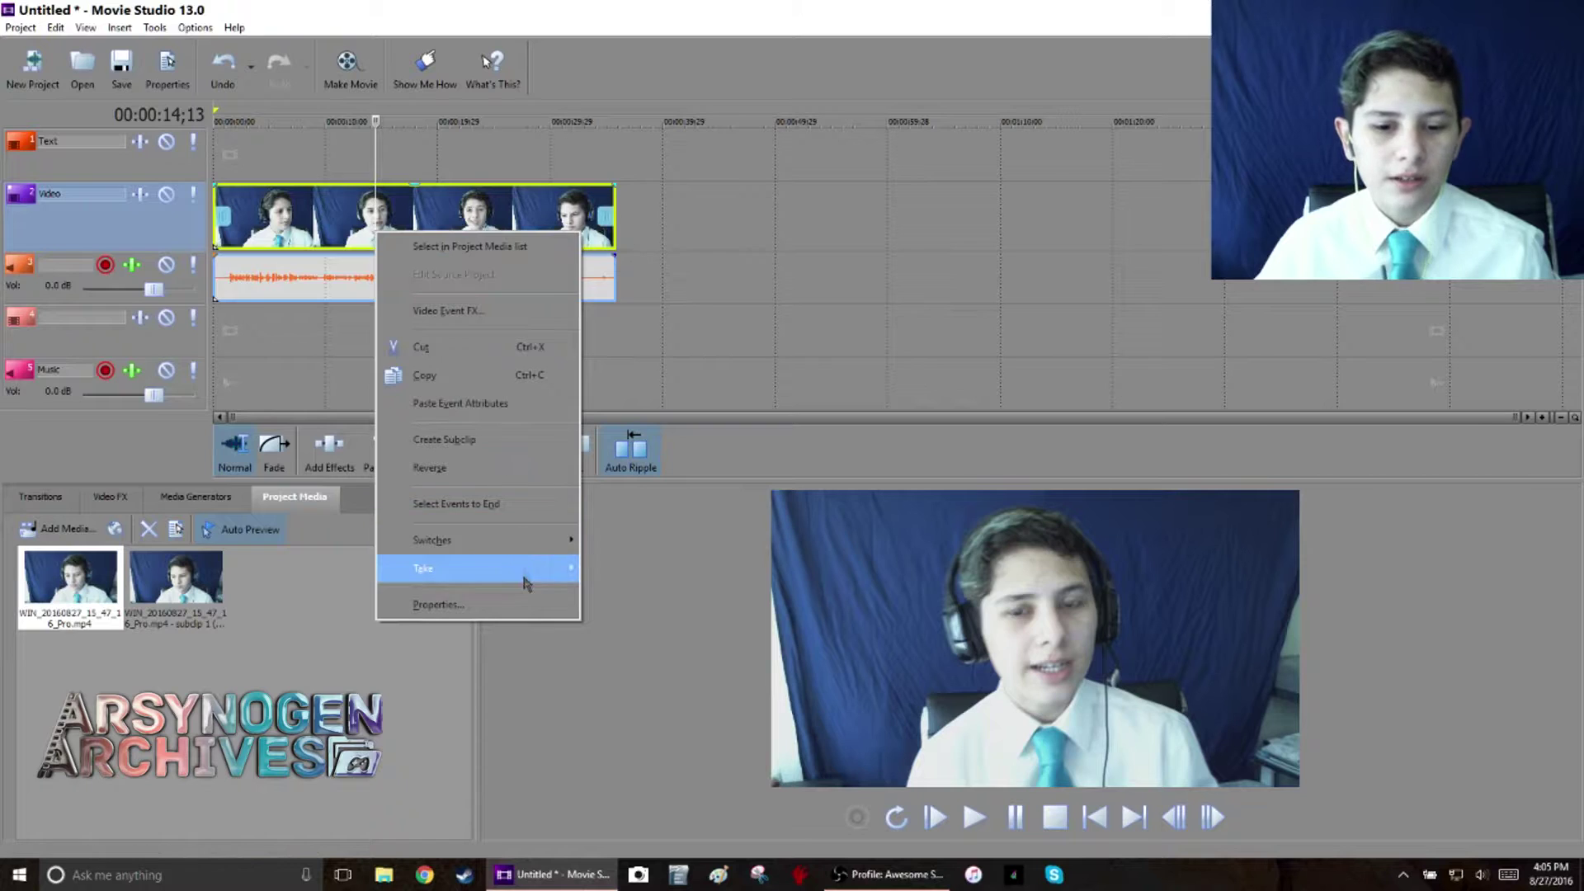
pyautogui.click(326, 567)
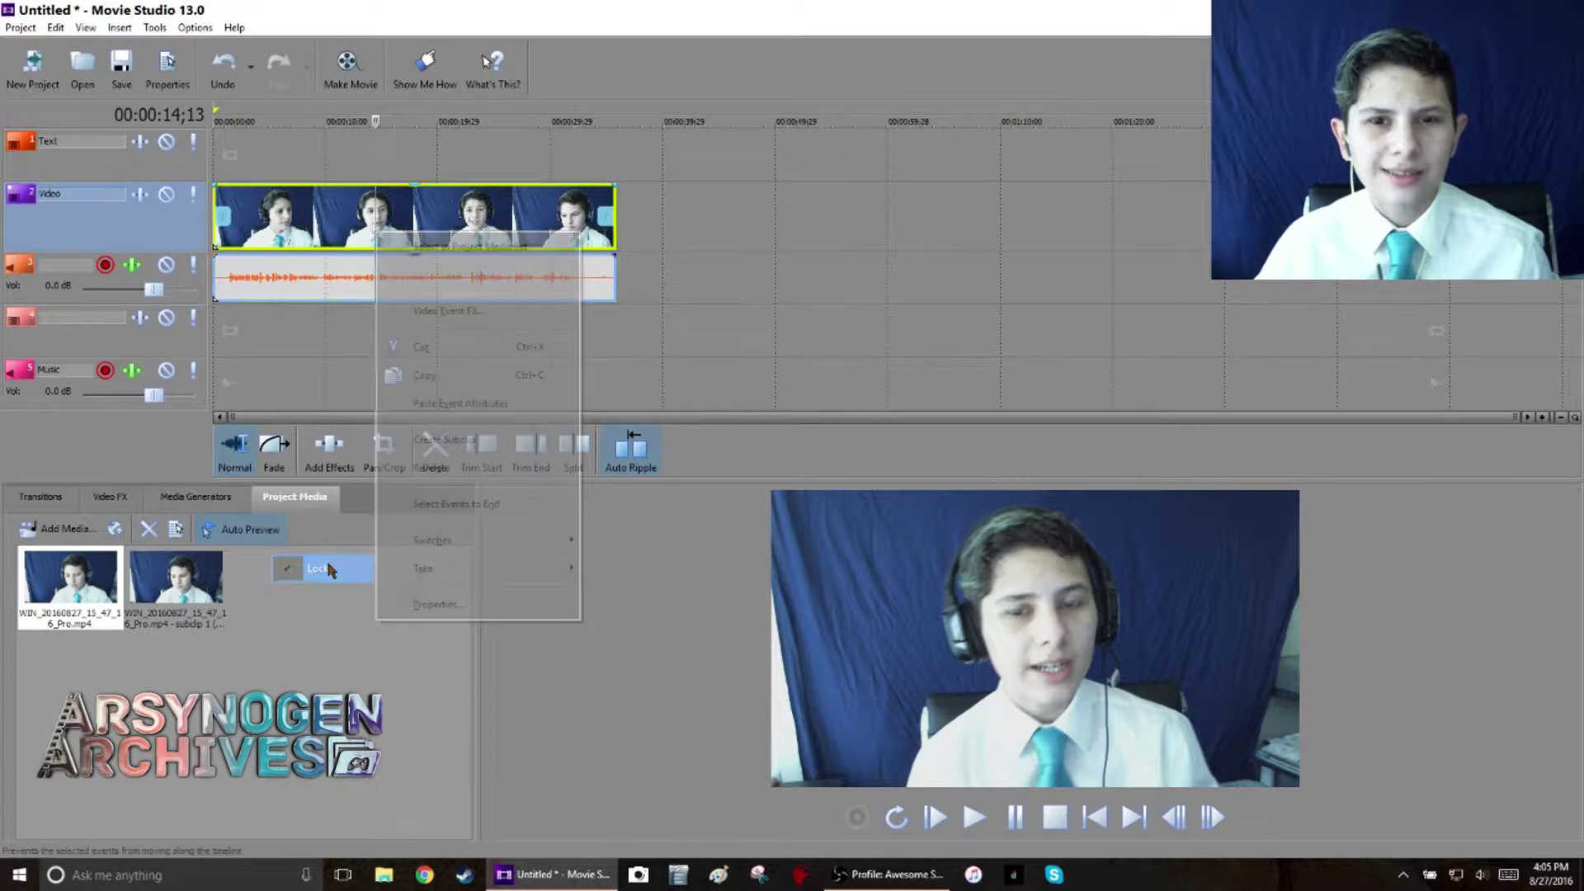
pyautogui.click(189, 29)
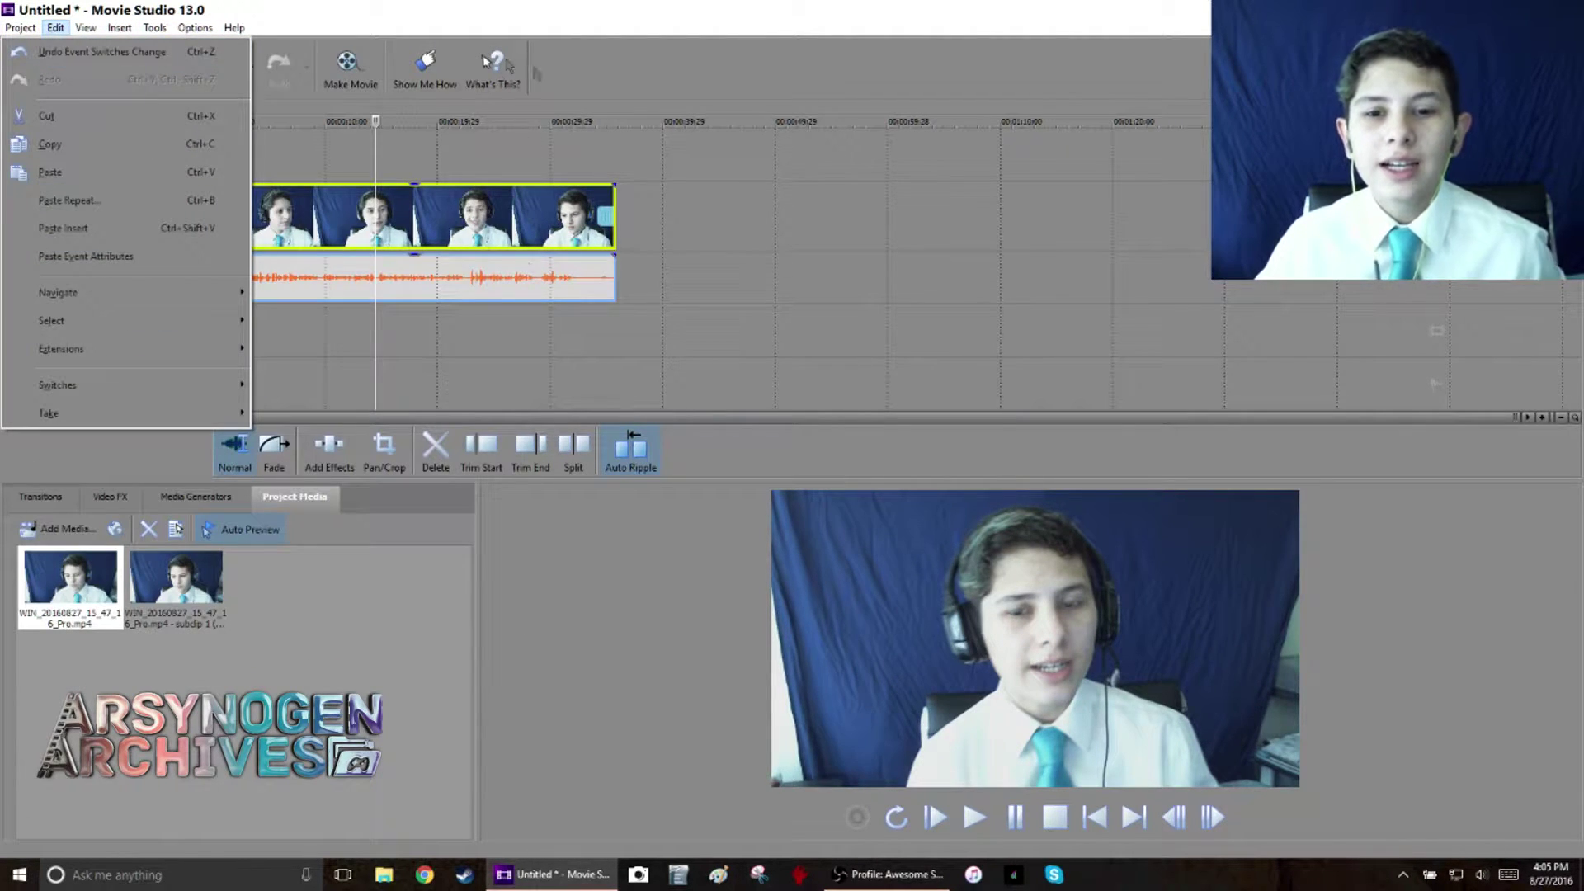
pyautogui.click(557, 85)
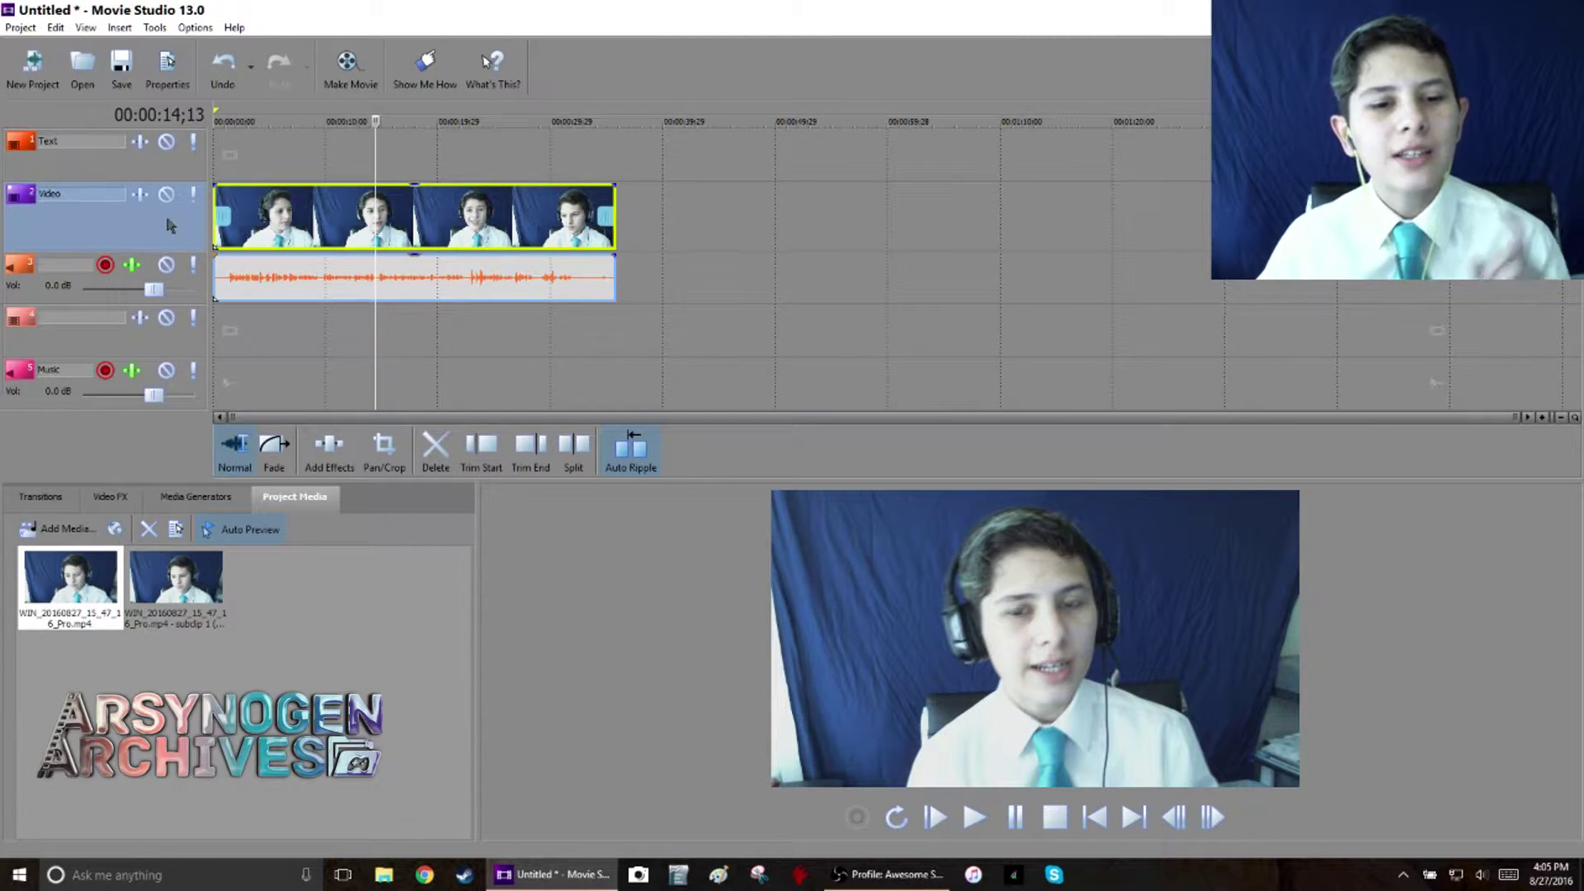
# Insert a new empty video track and a new empty audio track.
pyautogui.rightClick(65, 234)
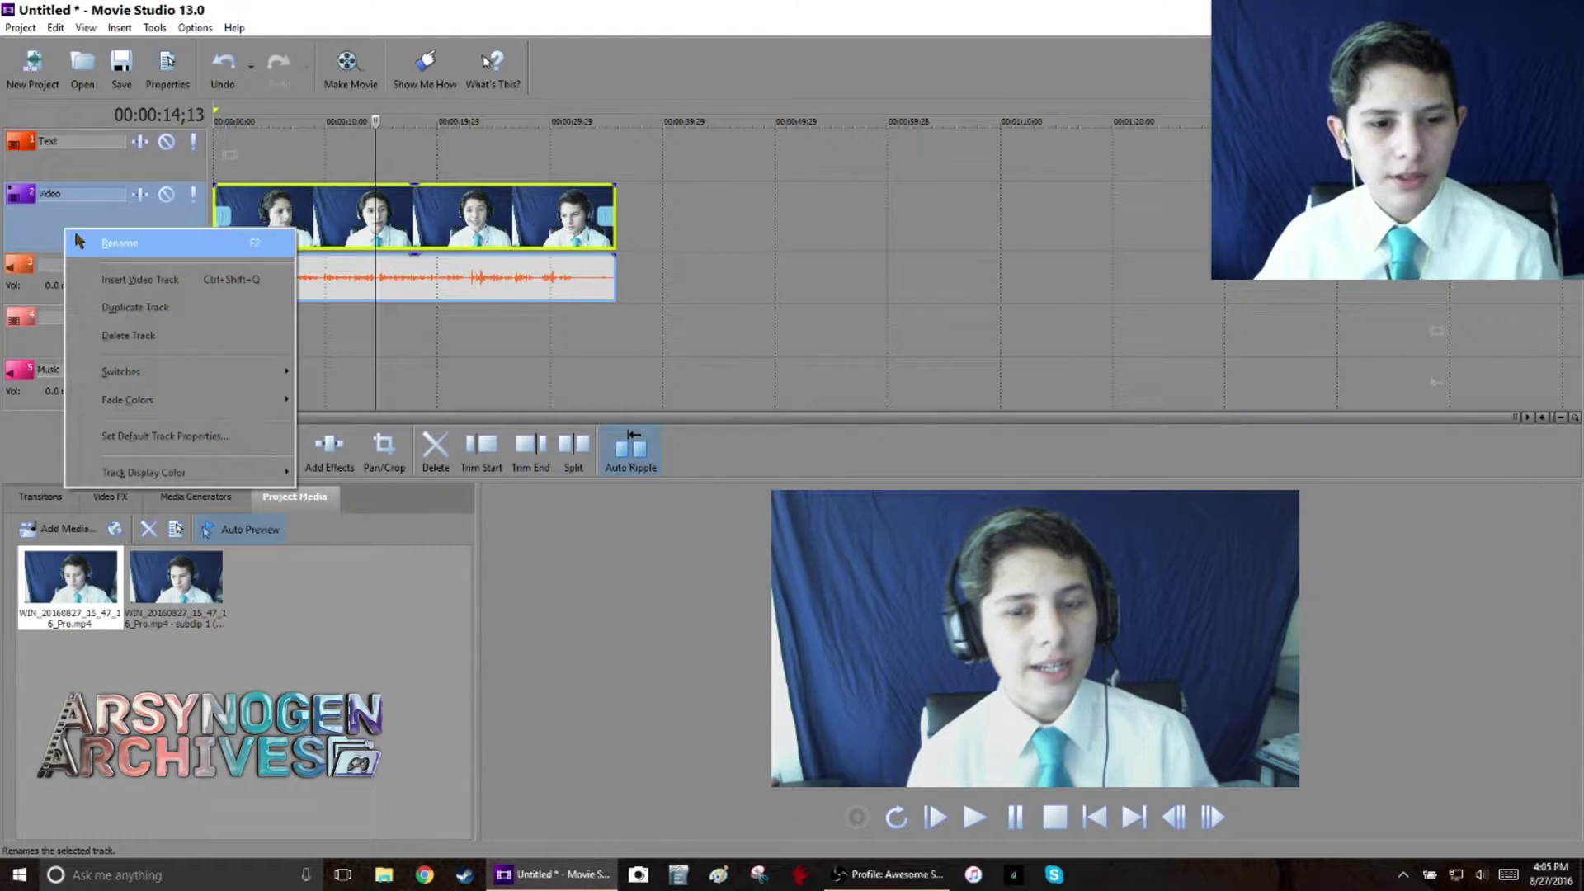
pyautogui.click(130, 286)
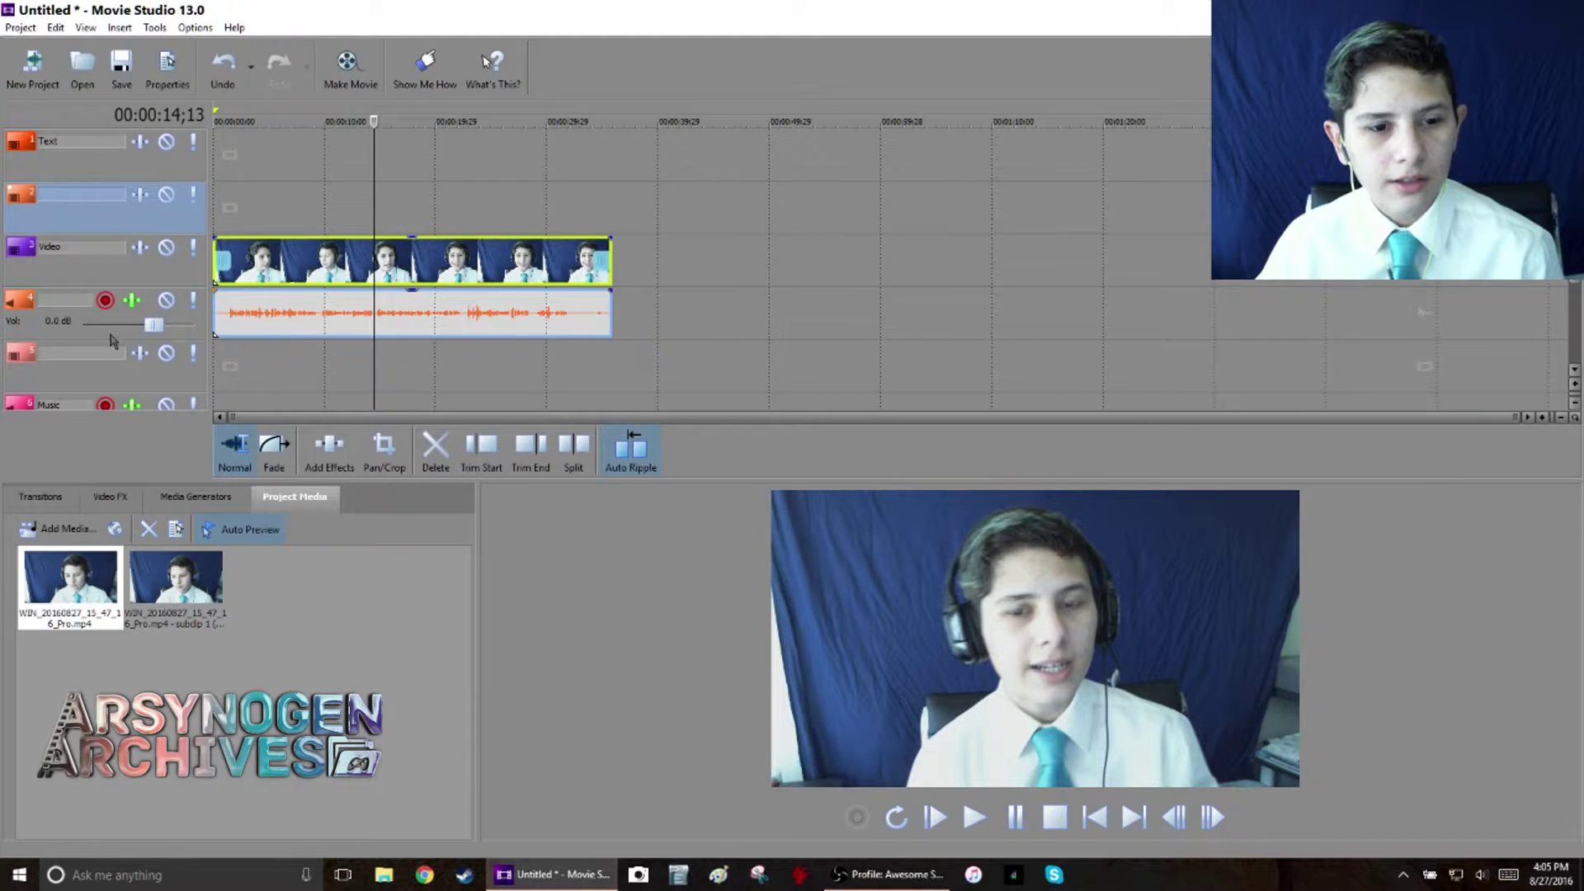
pyautogui.rightClick(101, 332)
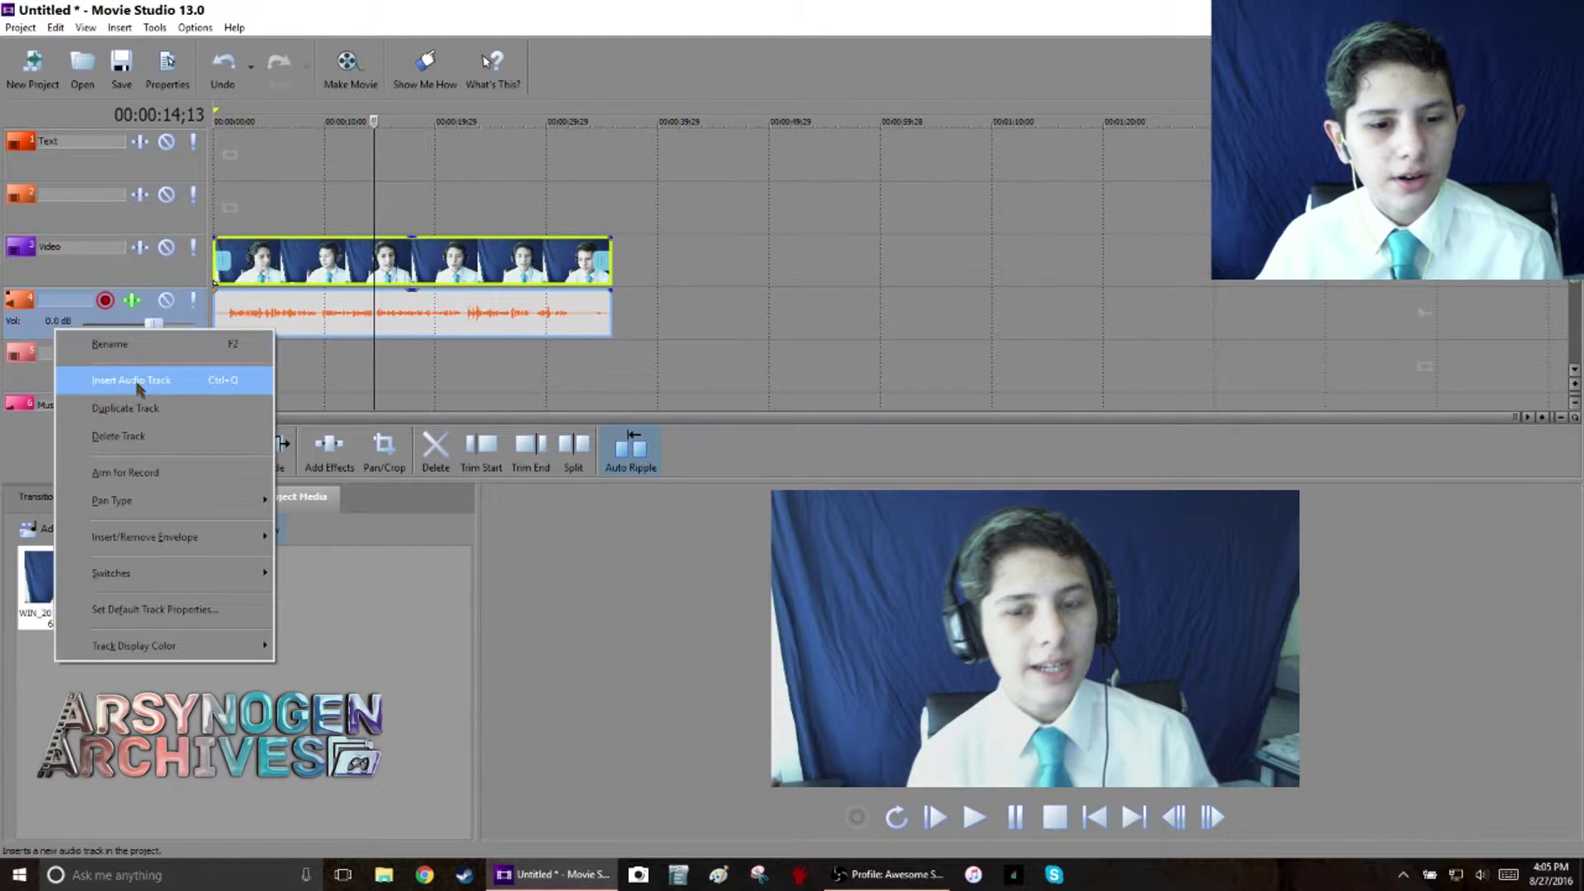
pyautogui.click(124, 352)
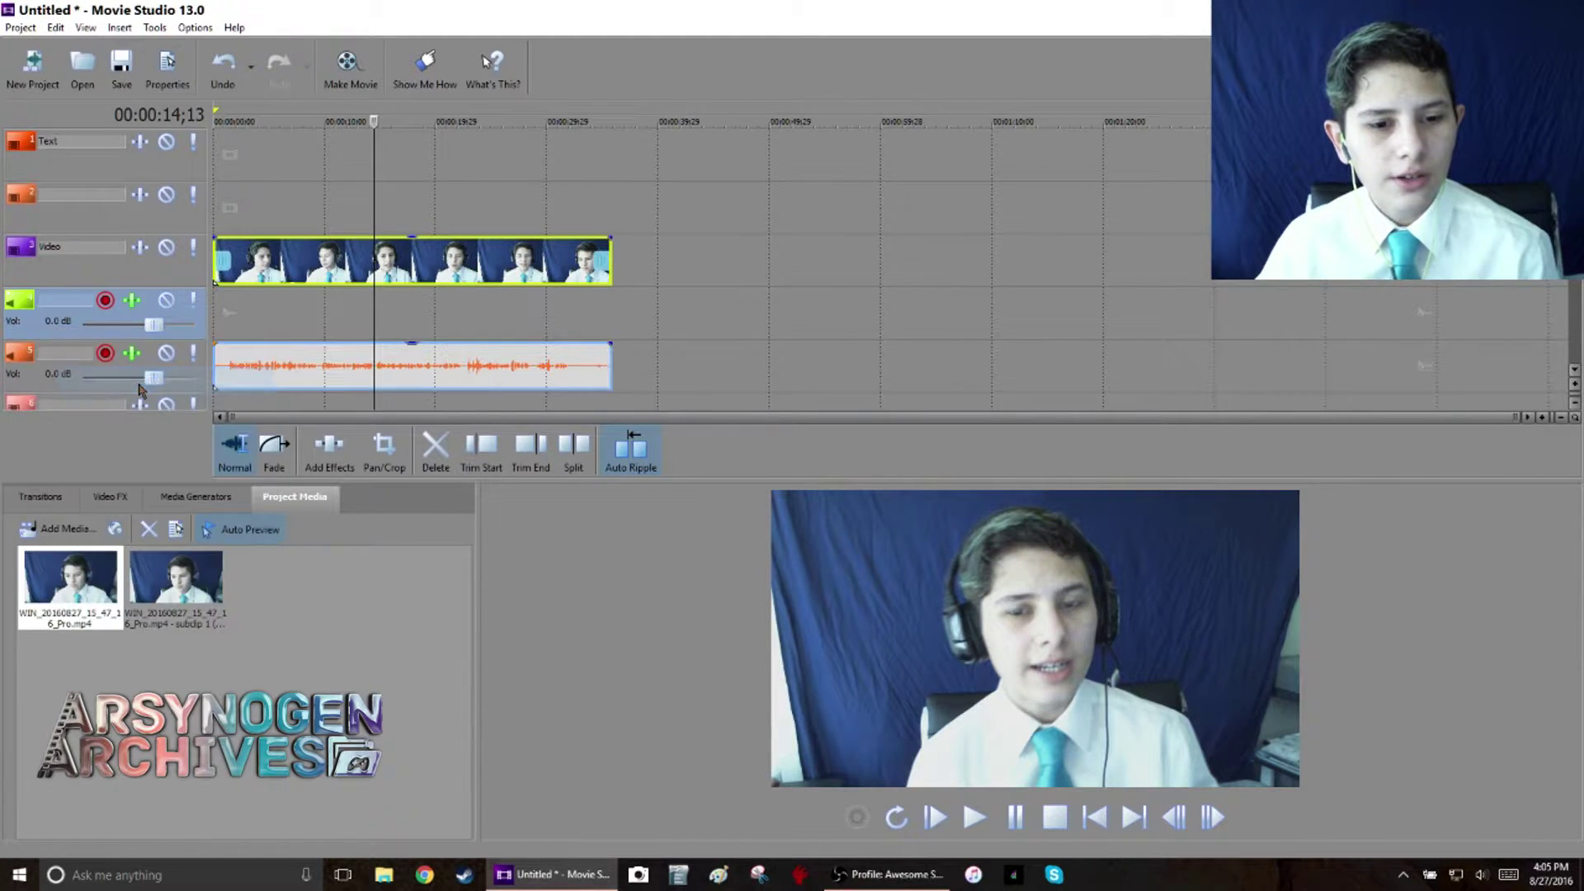
# Delete the Text track and move the Video track to the top, with its audio beneath.
pyautogui.click(33, 173)
pyautogui.press('Delete')
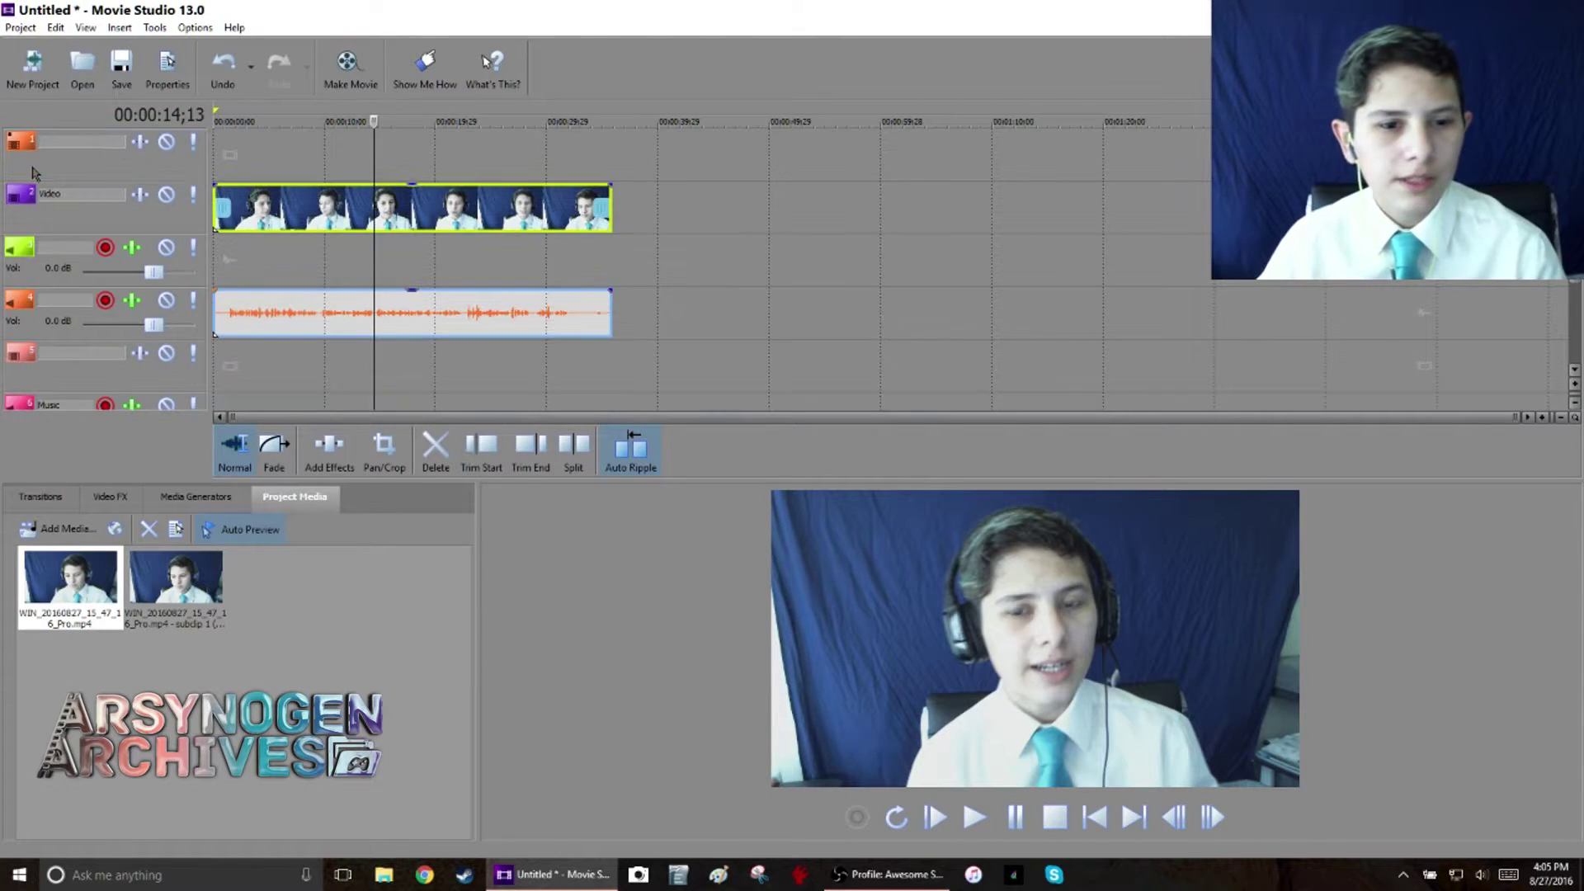
pyautogui.click(45, 232)
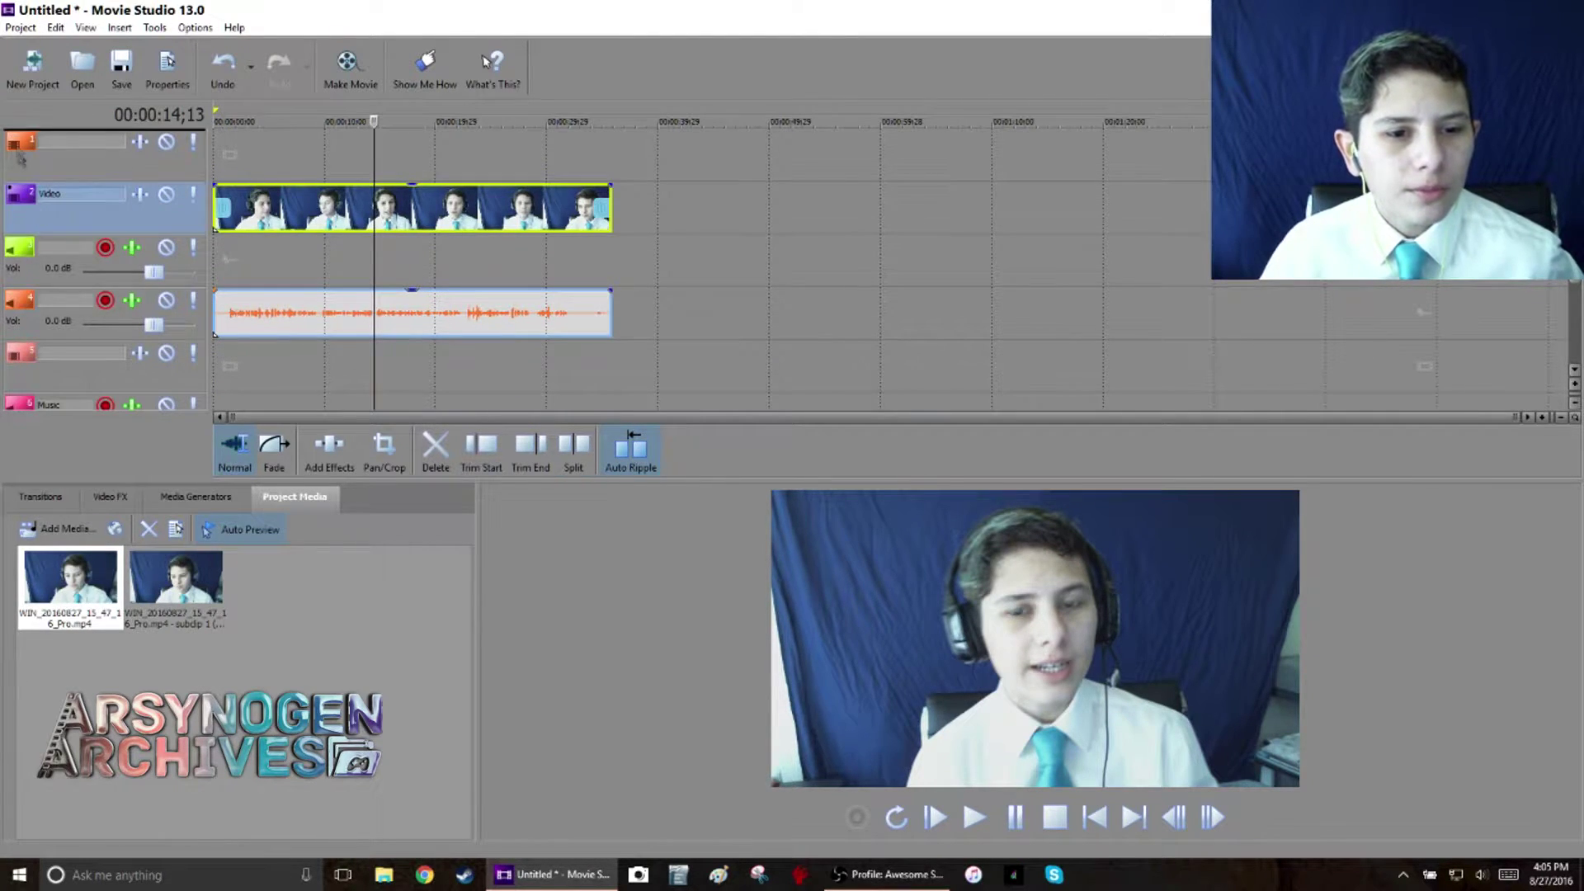
pyautogui.moveTo(21, 160); pyautogui.dragTo(20, 153)
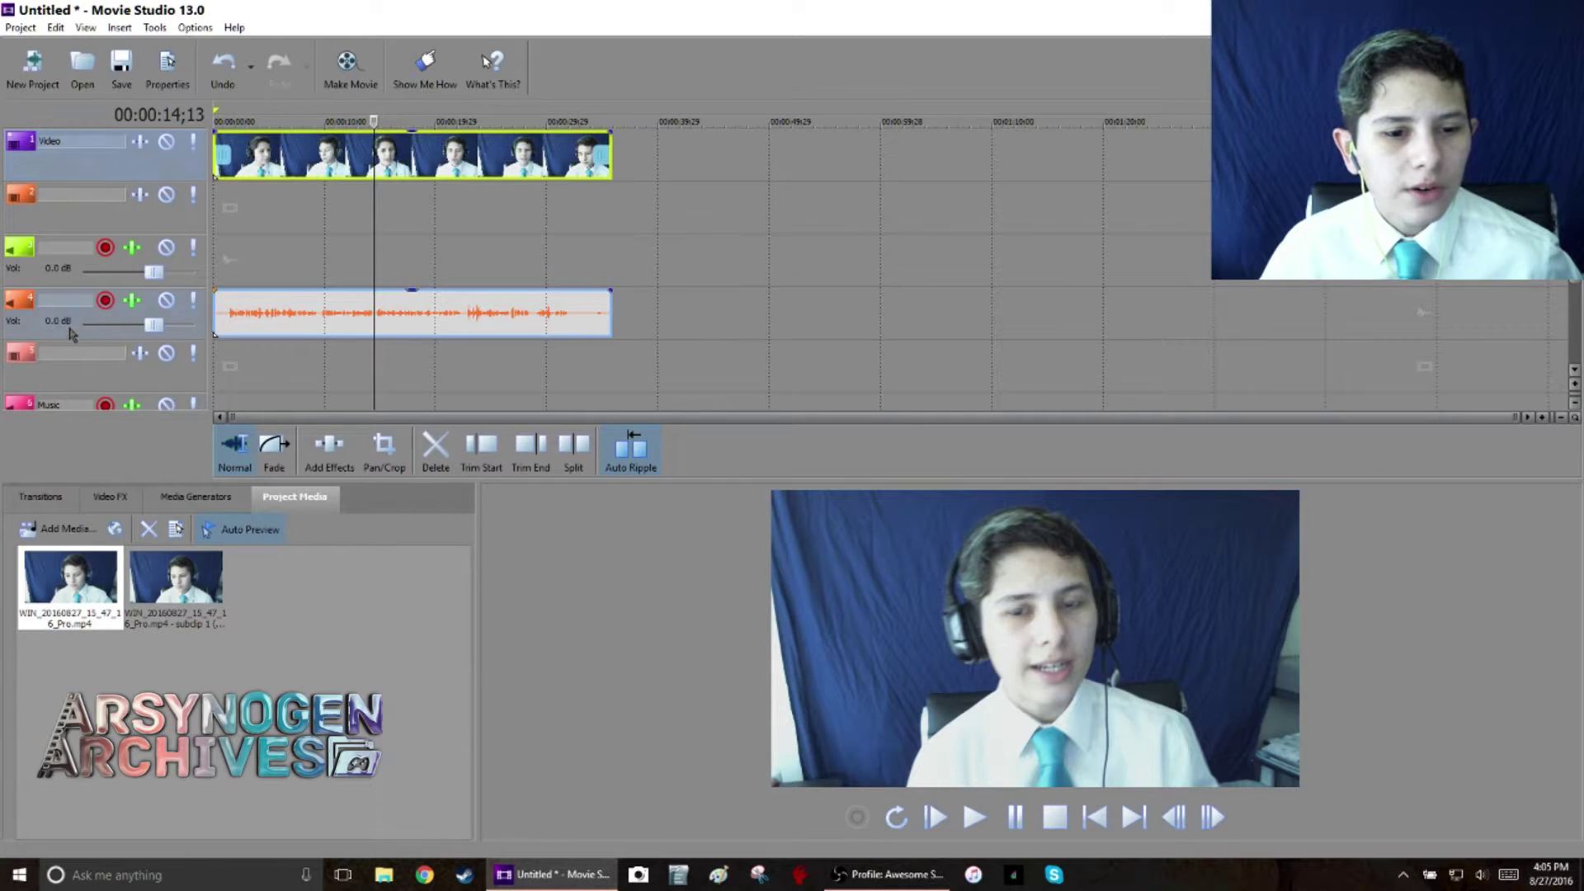
pyautogui.moveTo(71, 332); pyautogui.dragTo(49, 201)
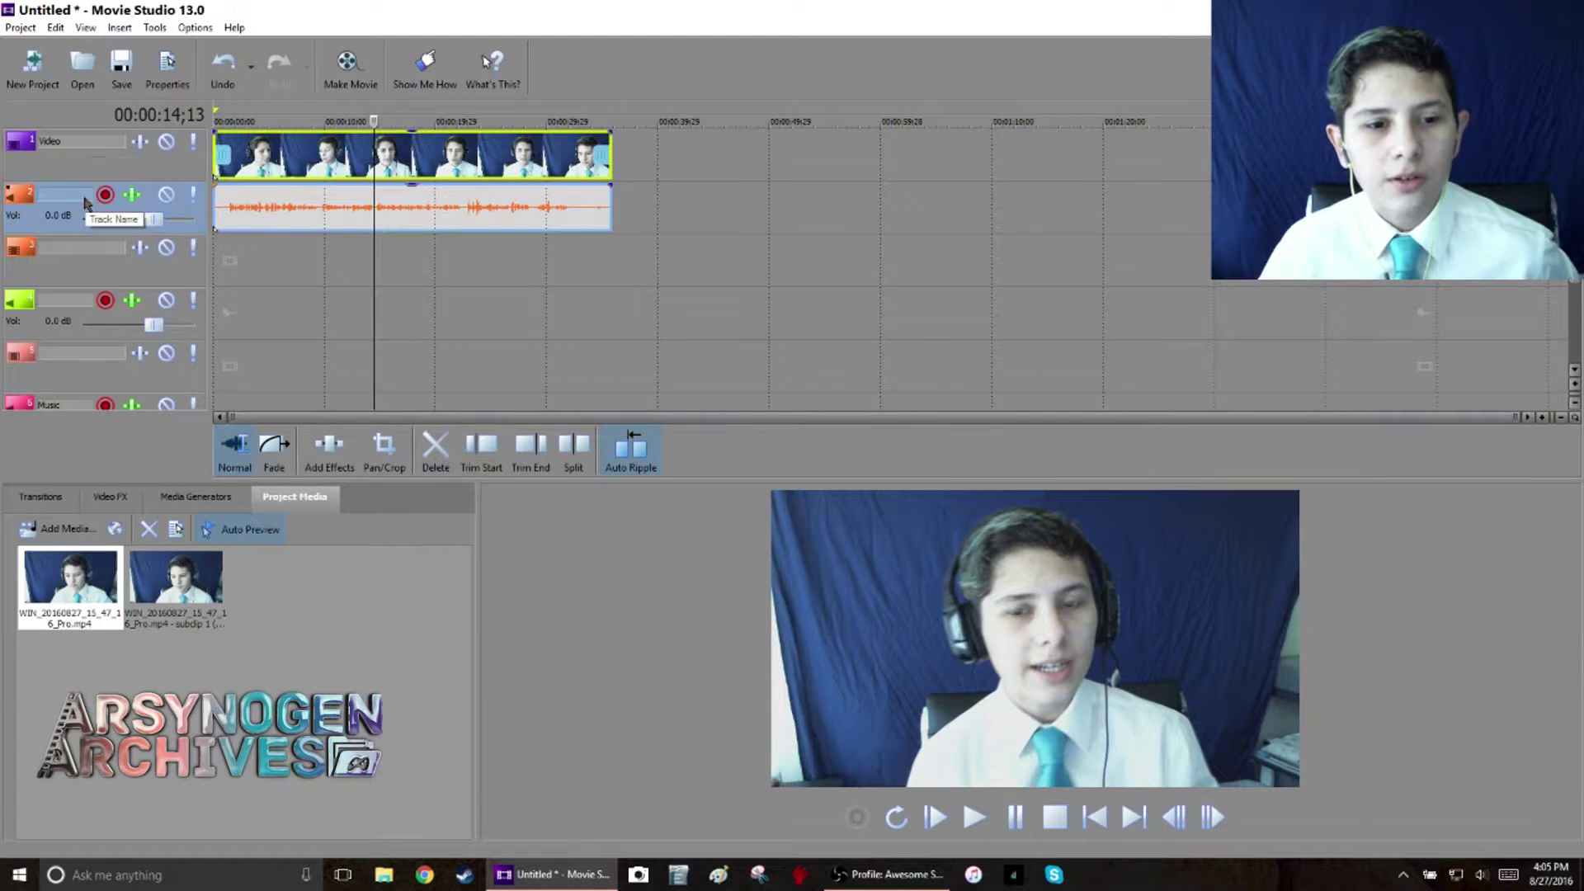
pyautogui.rightClick(300, 211)
# Copy the clip's video and audio events and paste them onto the empty third track.
pyautogui.click(433, 376)
pyautogui.click(267, 275)
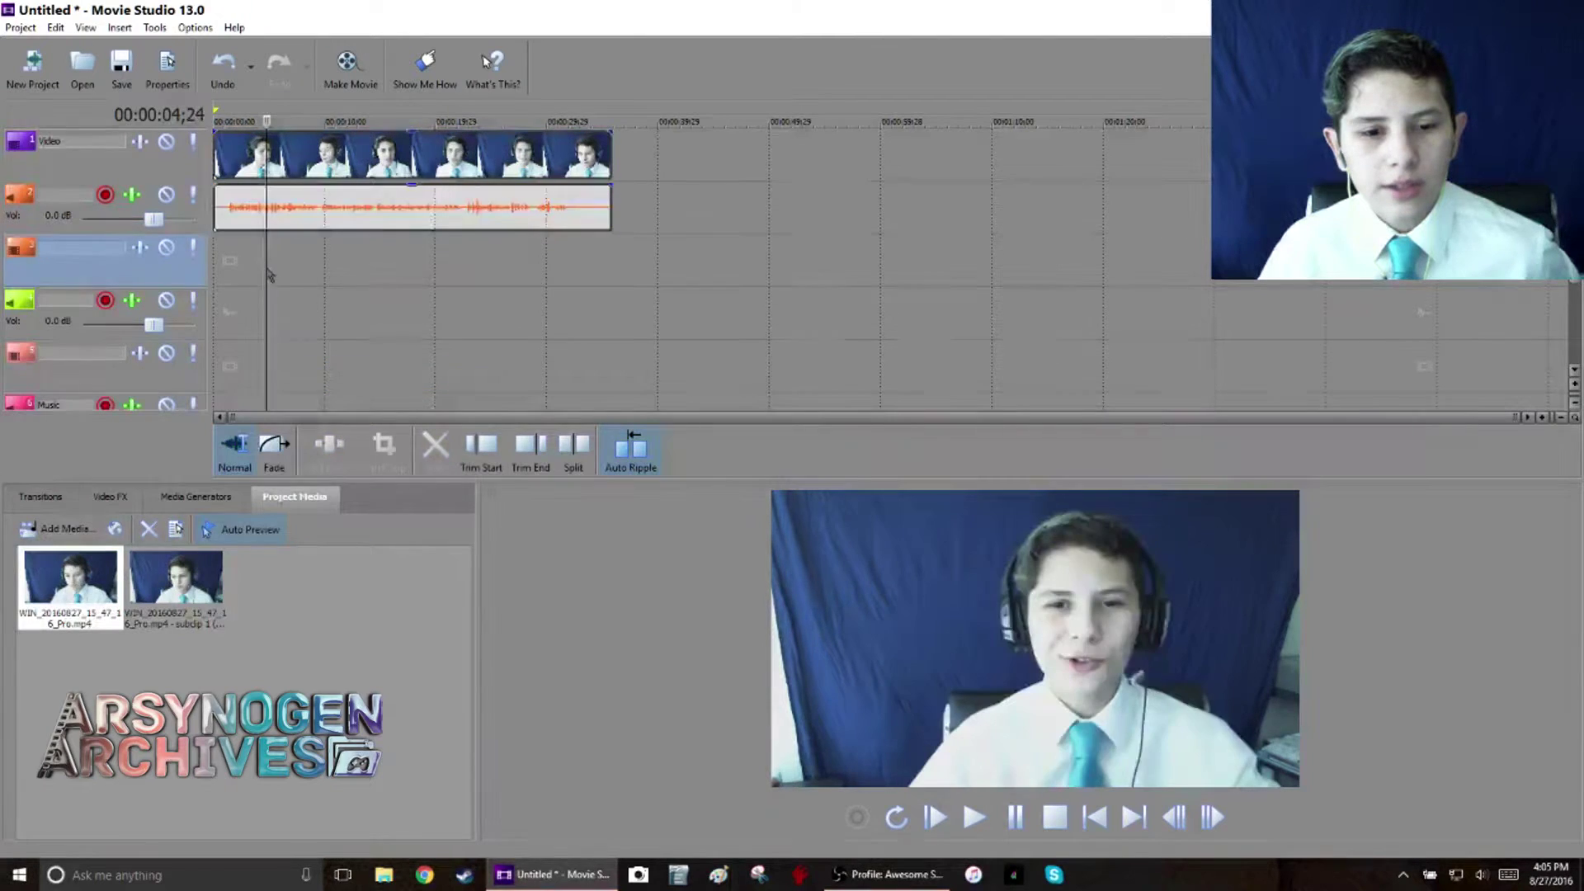
pyautogui.rightClick(266, 265)
pyautogui.click(354, 287)
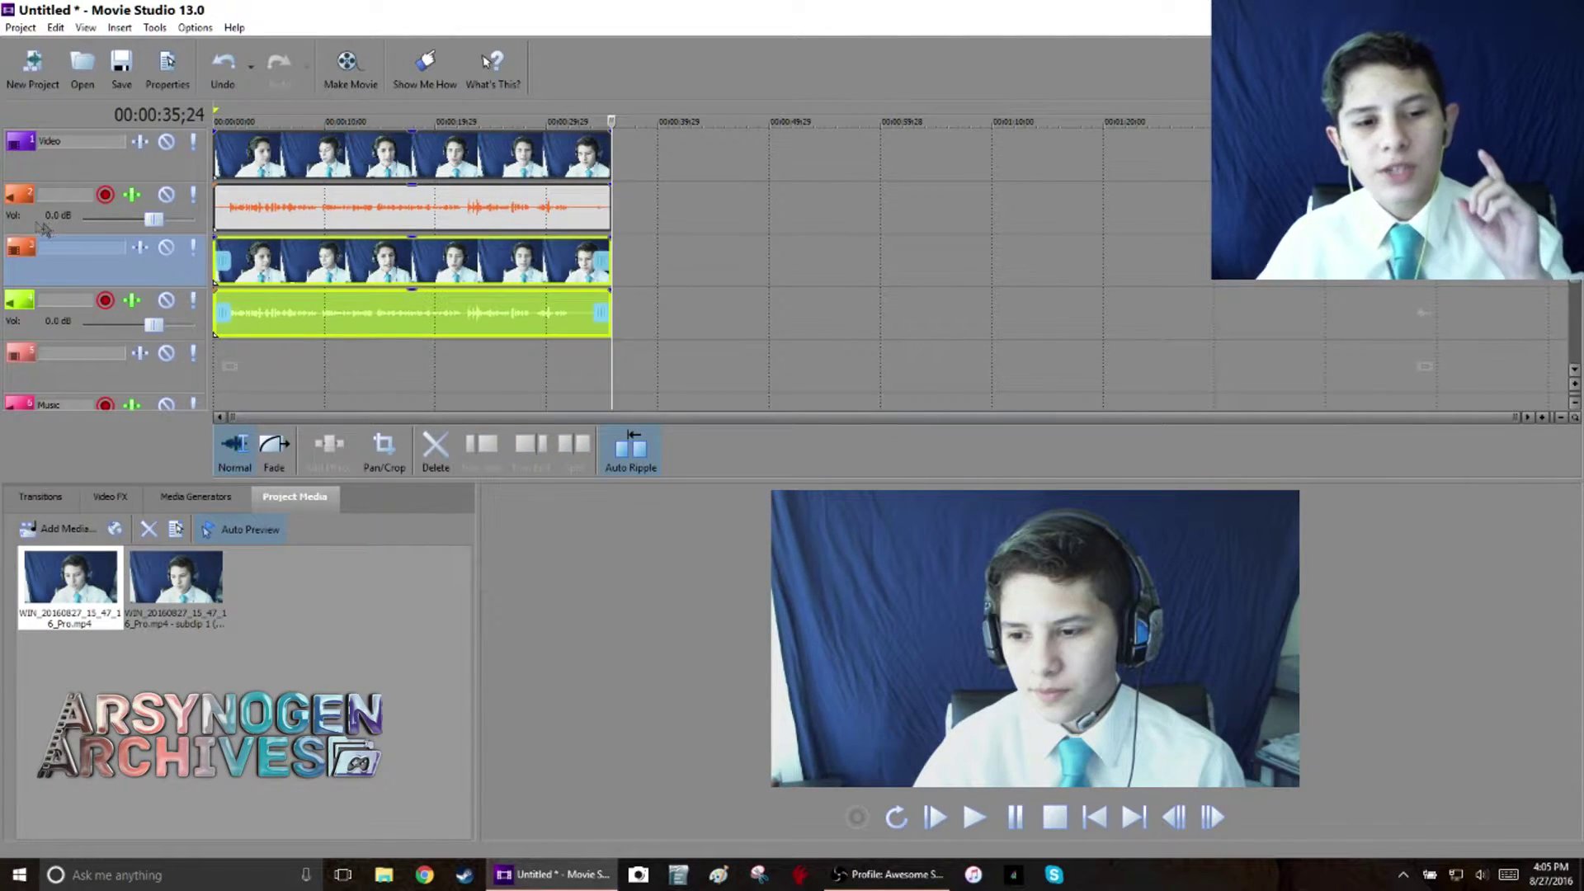
# Delete the original audio track and the track holding the duplicate video.
pyautogui.click(29, 221)
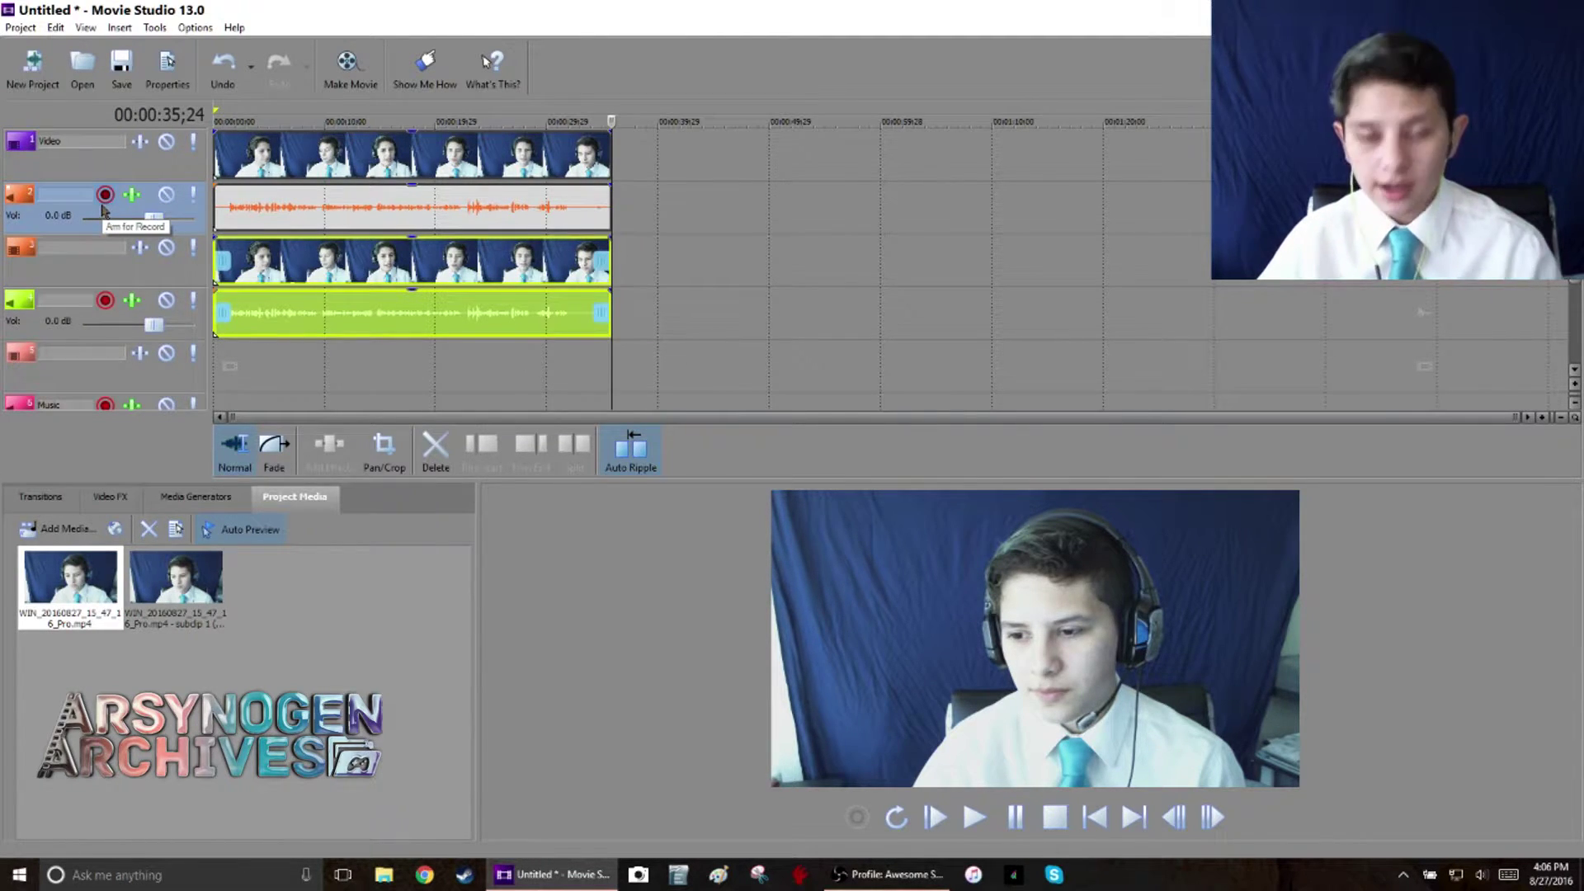
pyautogui.press('Delete')
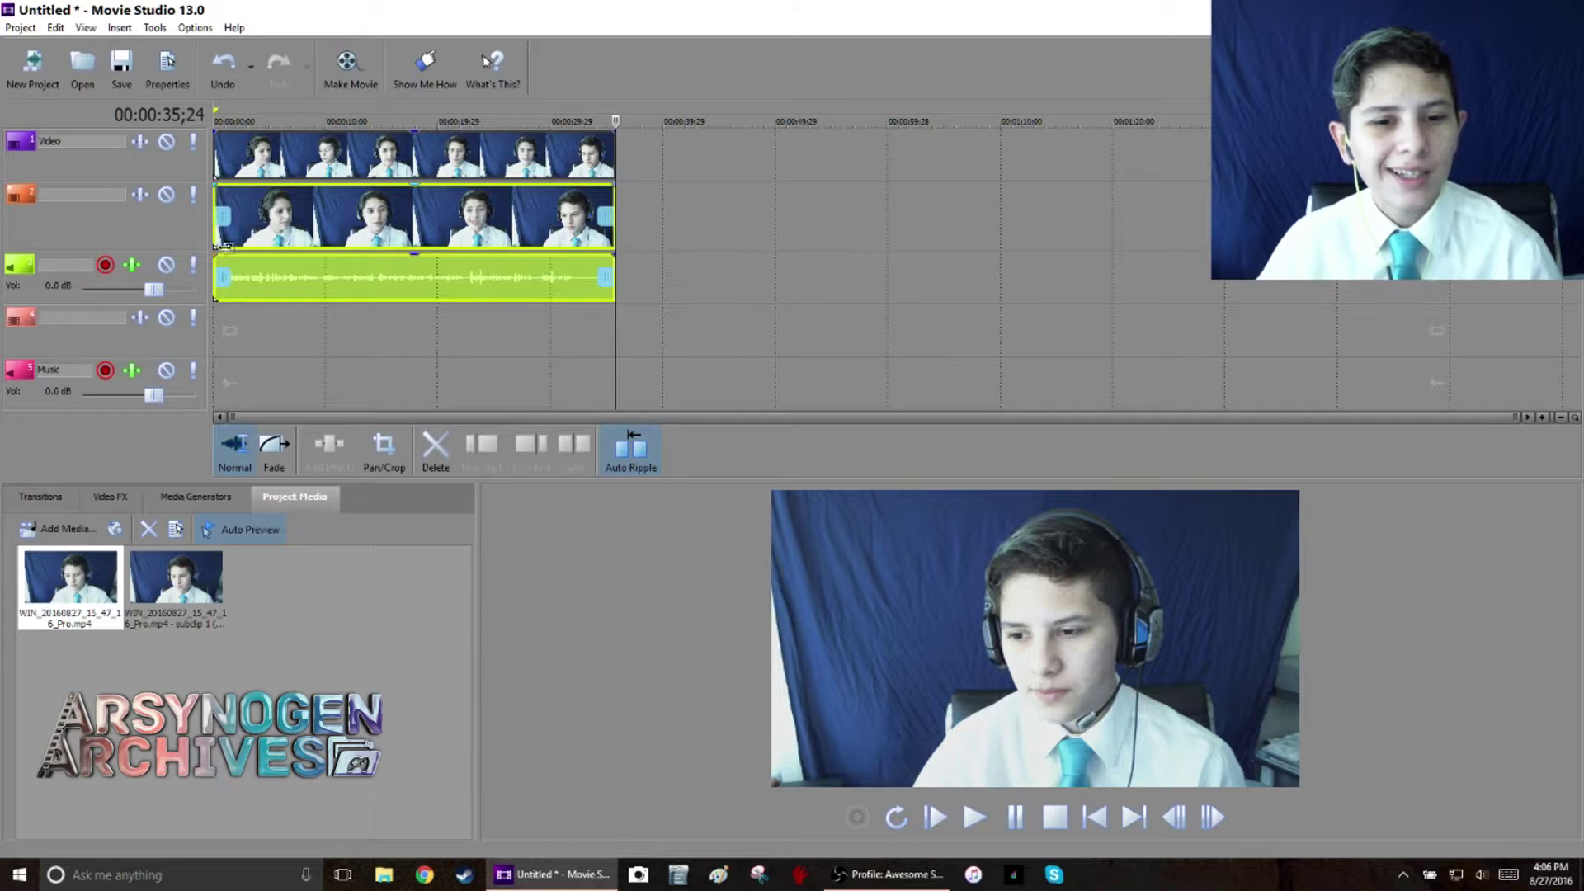
pyautogui.click(53, 235)
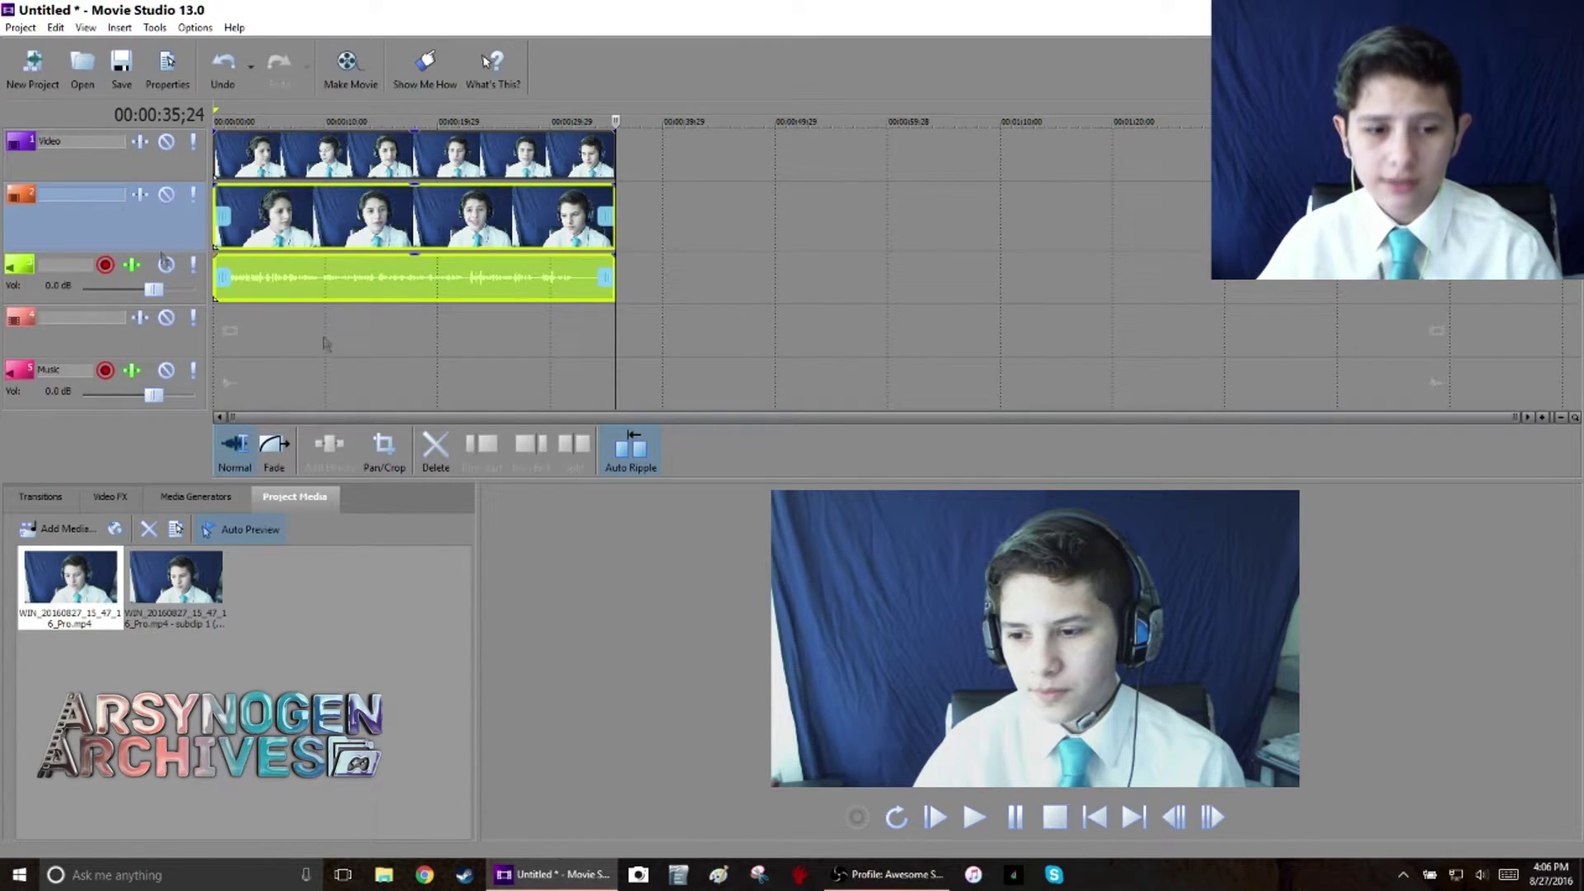
pyautogui.press('Delete')
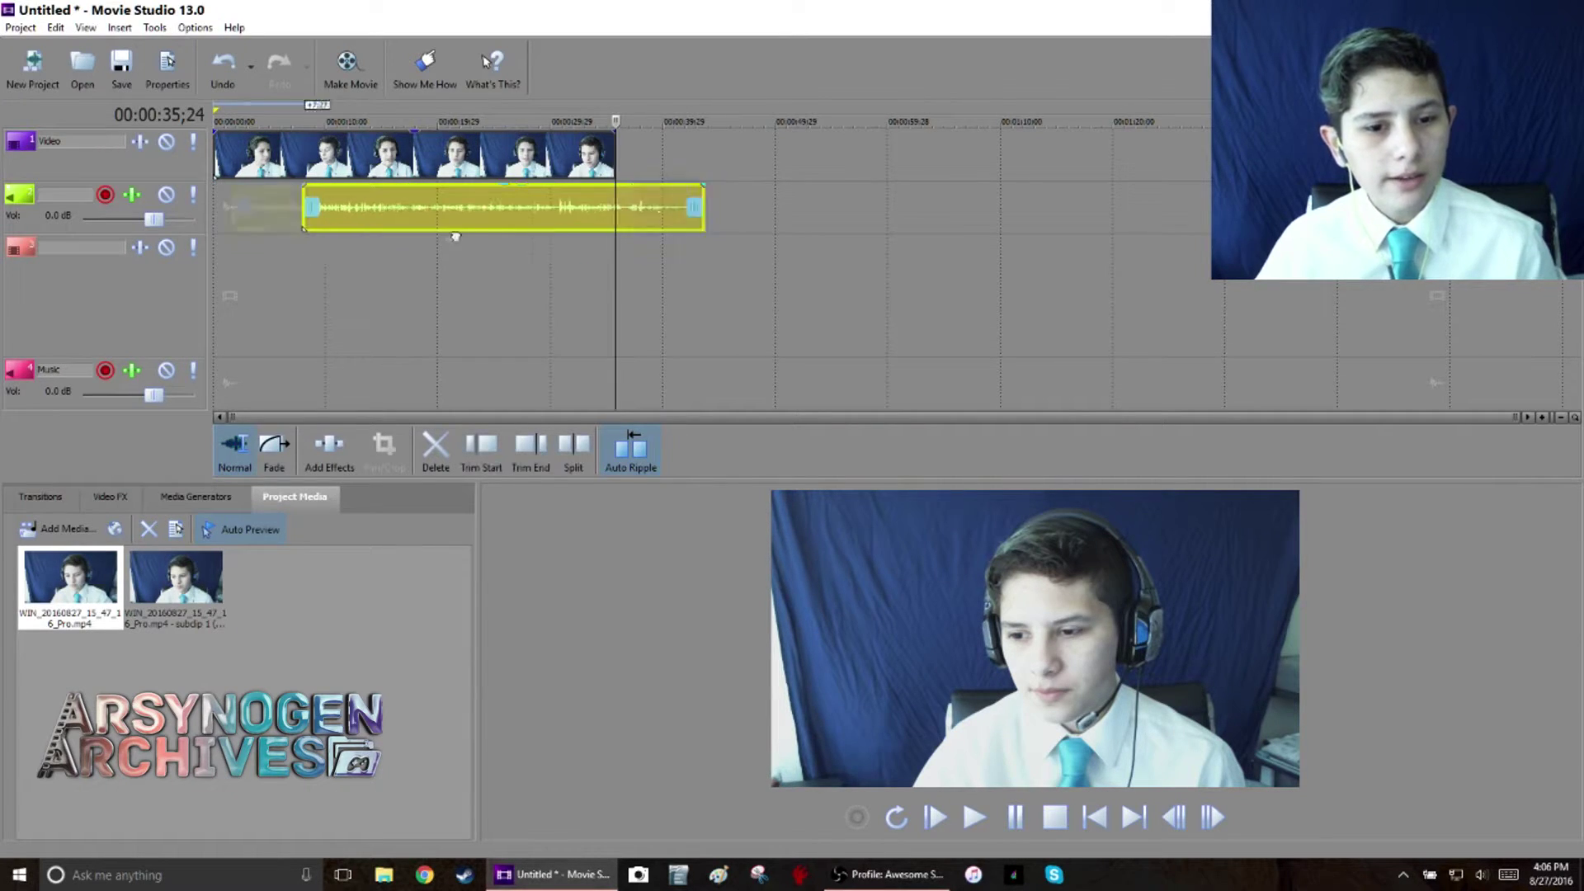
# Play the start of the clip twice to check audio sync.
pyautogui.moveTo(430, 216)
pyautogui.mouseDown()
pyautogui.moveTo(418, 226)
pyautogui.moveTo(482, 213)
pyautogui.moveTo(414, 216)
pyautogui.moveTo(403, 180)
pyautogui.moveTo(306, 177)
pyautogui.mouseUp()
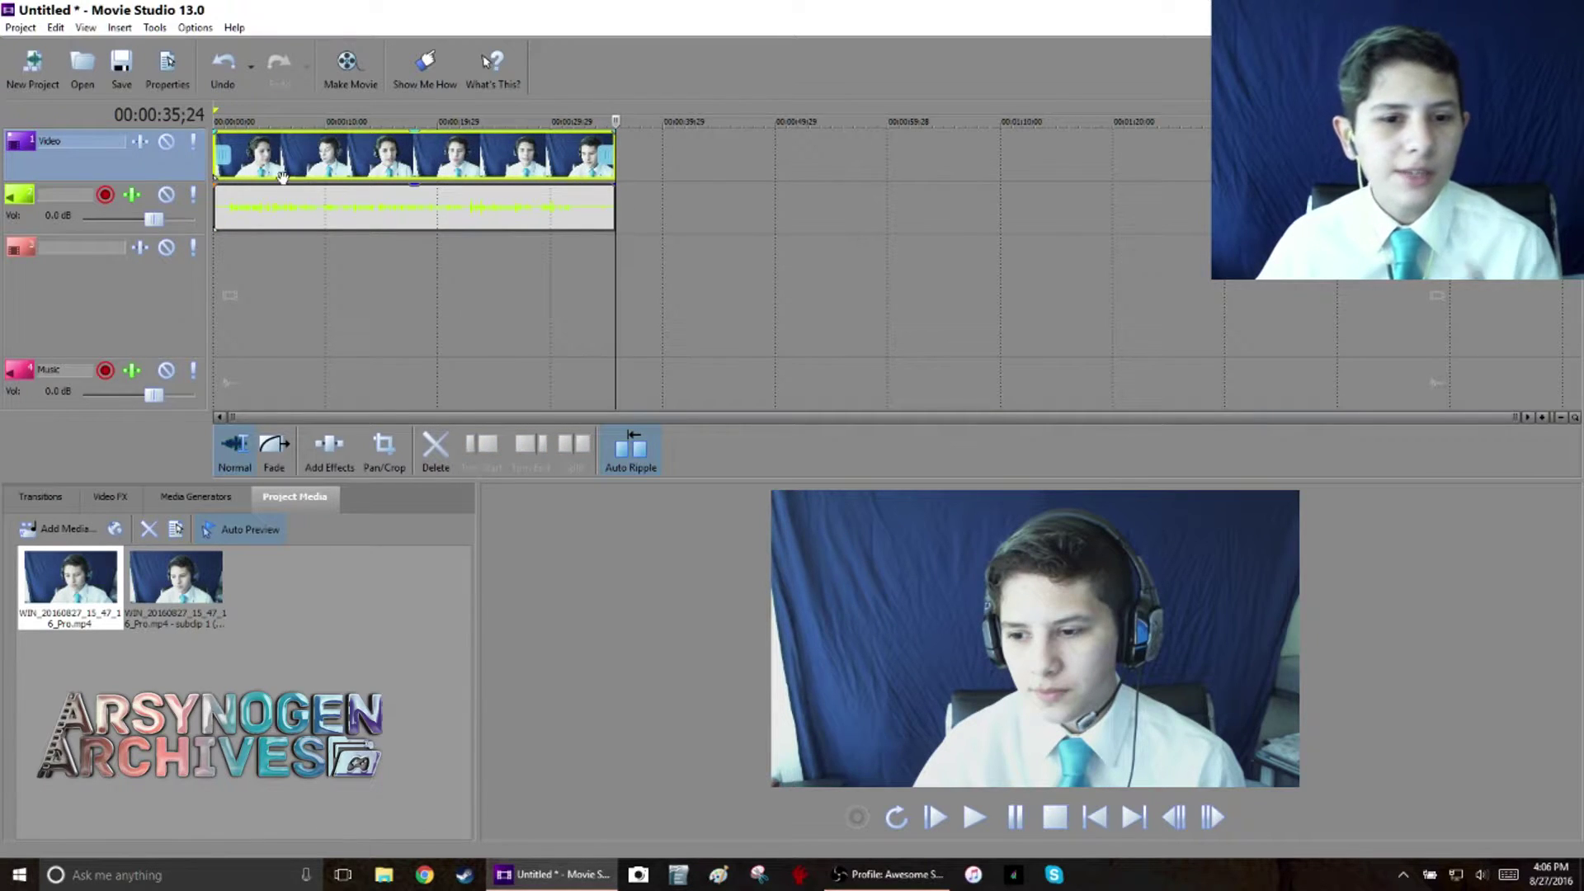
pyautogui.scroll(2, 266, 189)
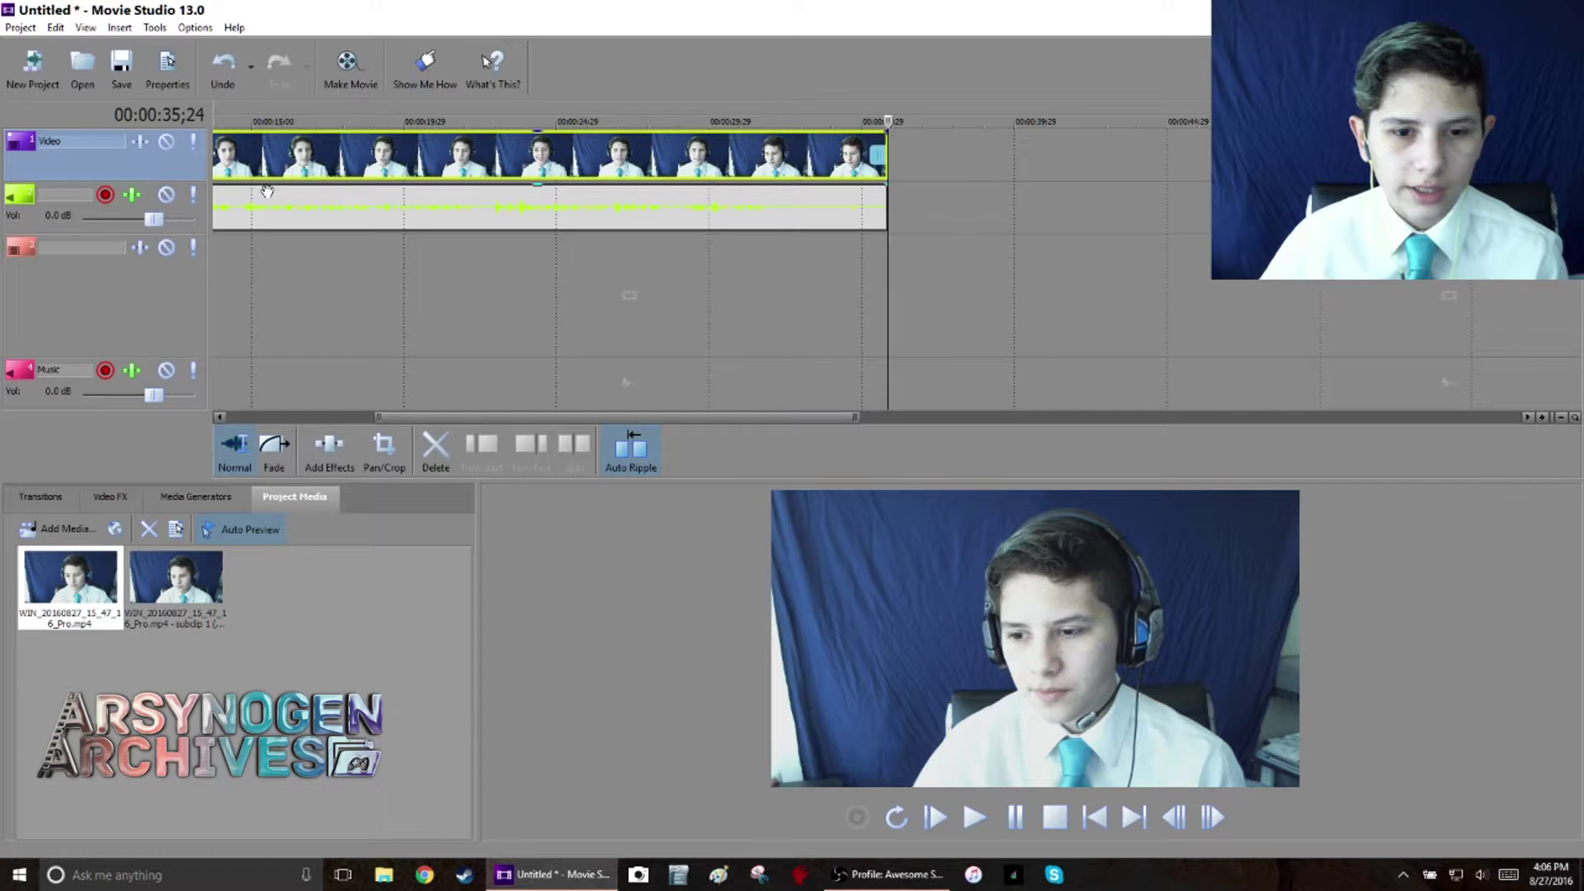
pyautogui.scroll(1, 288, 148)
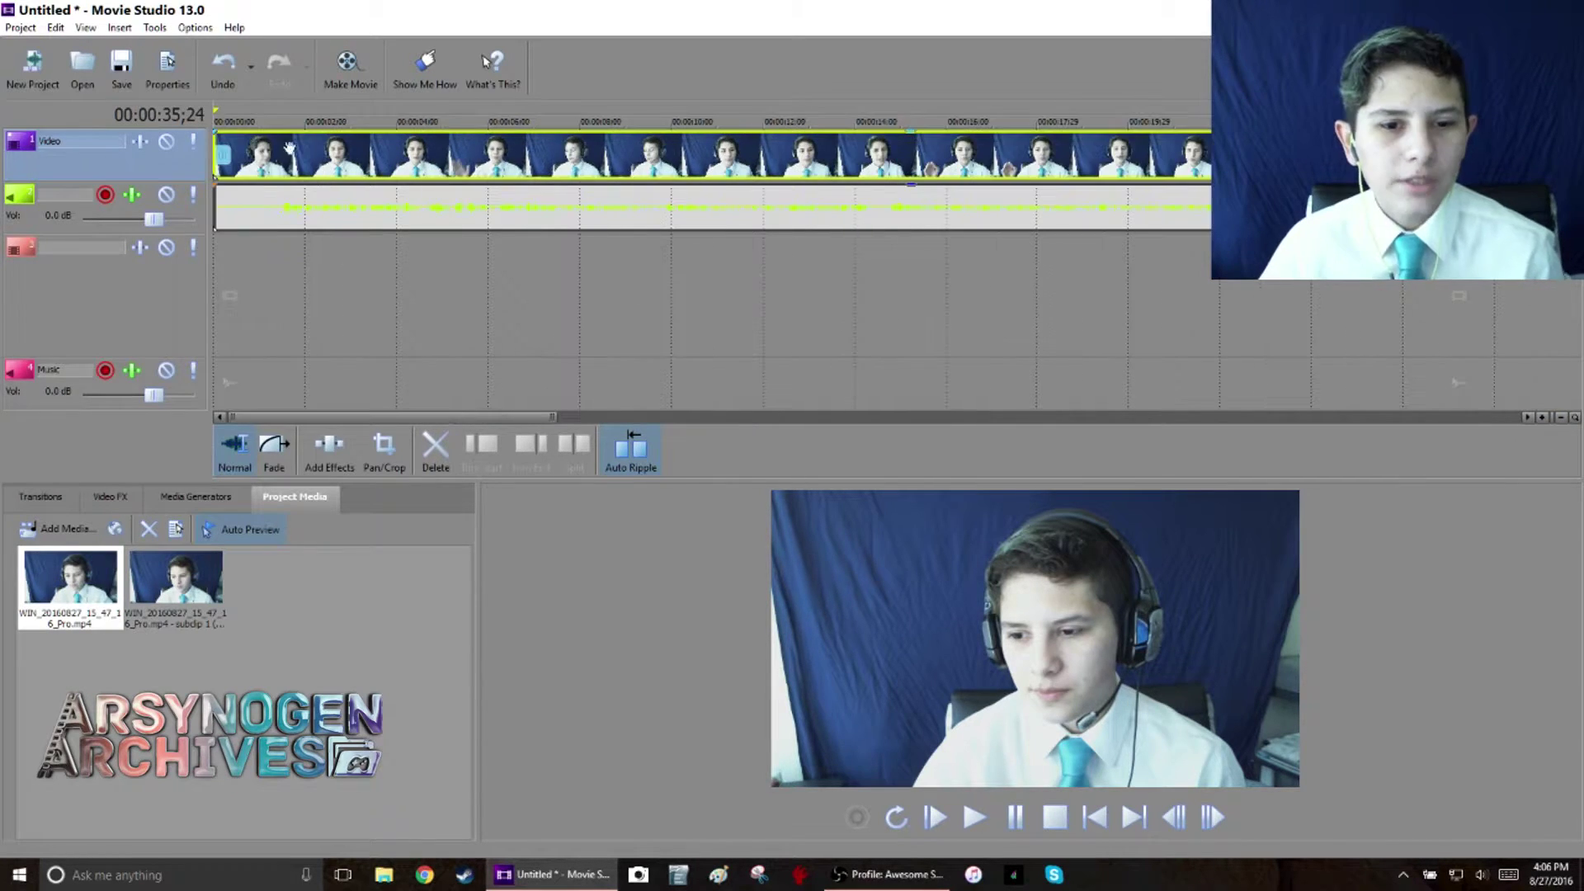
pyautogui.click(286, 124)
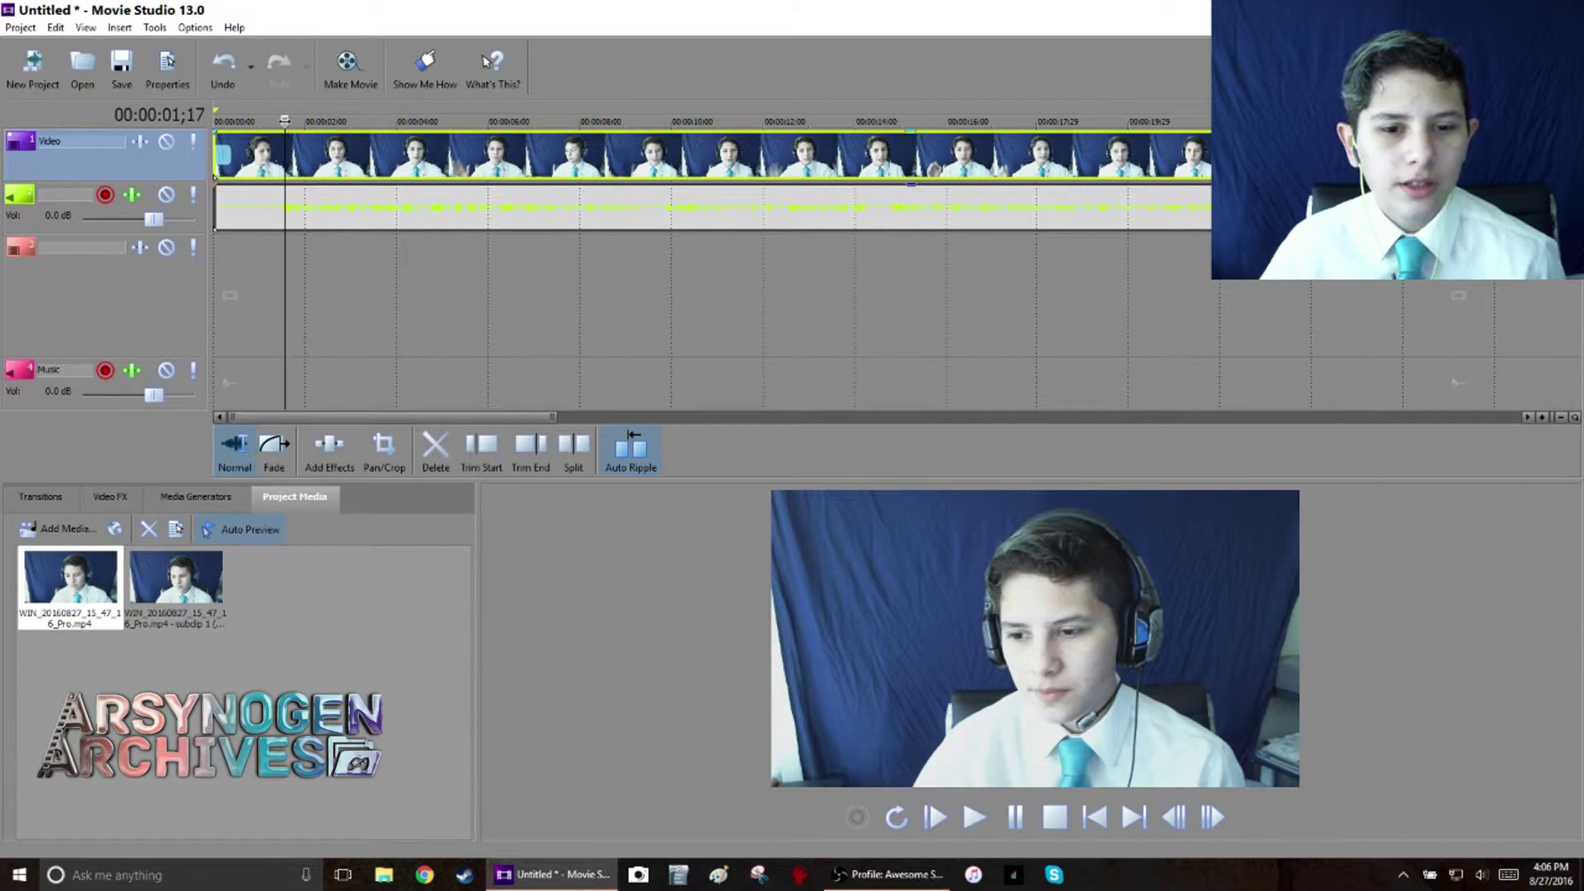
pyautogui.press('space')
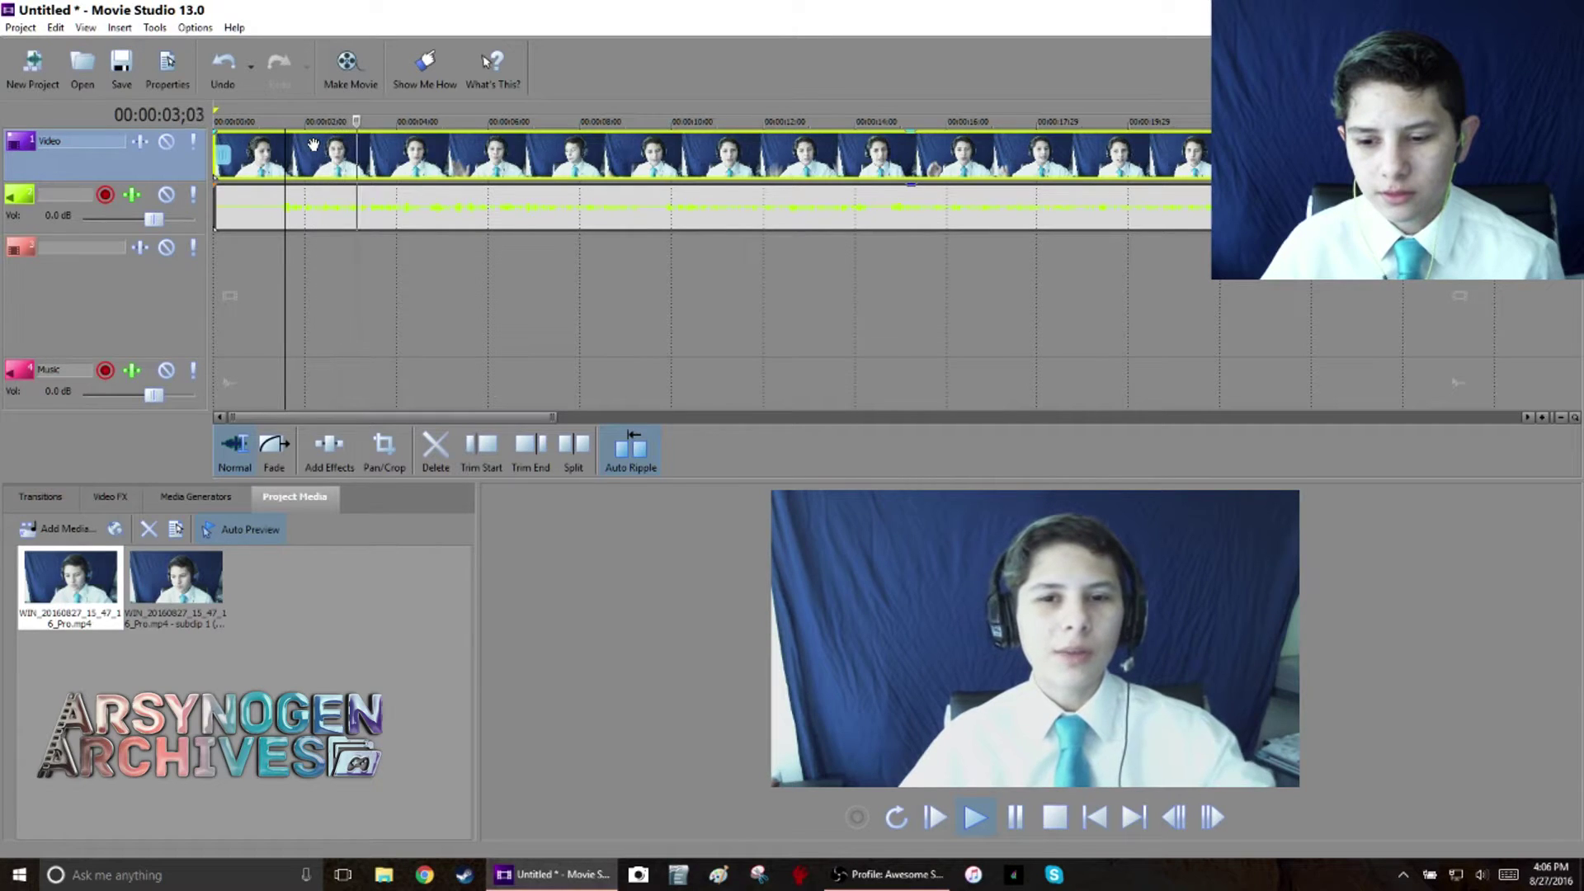
pyautogui.press('space')
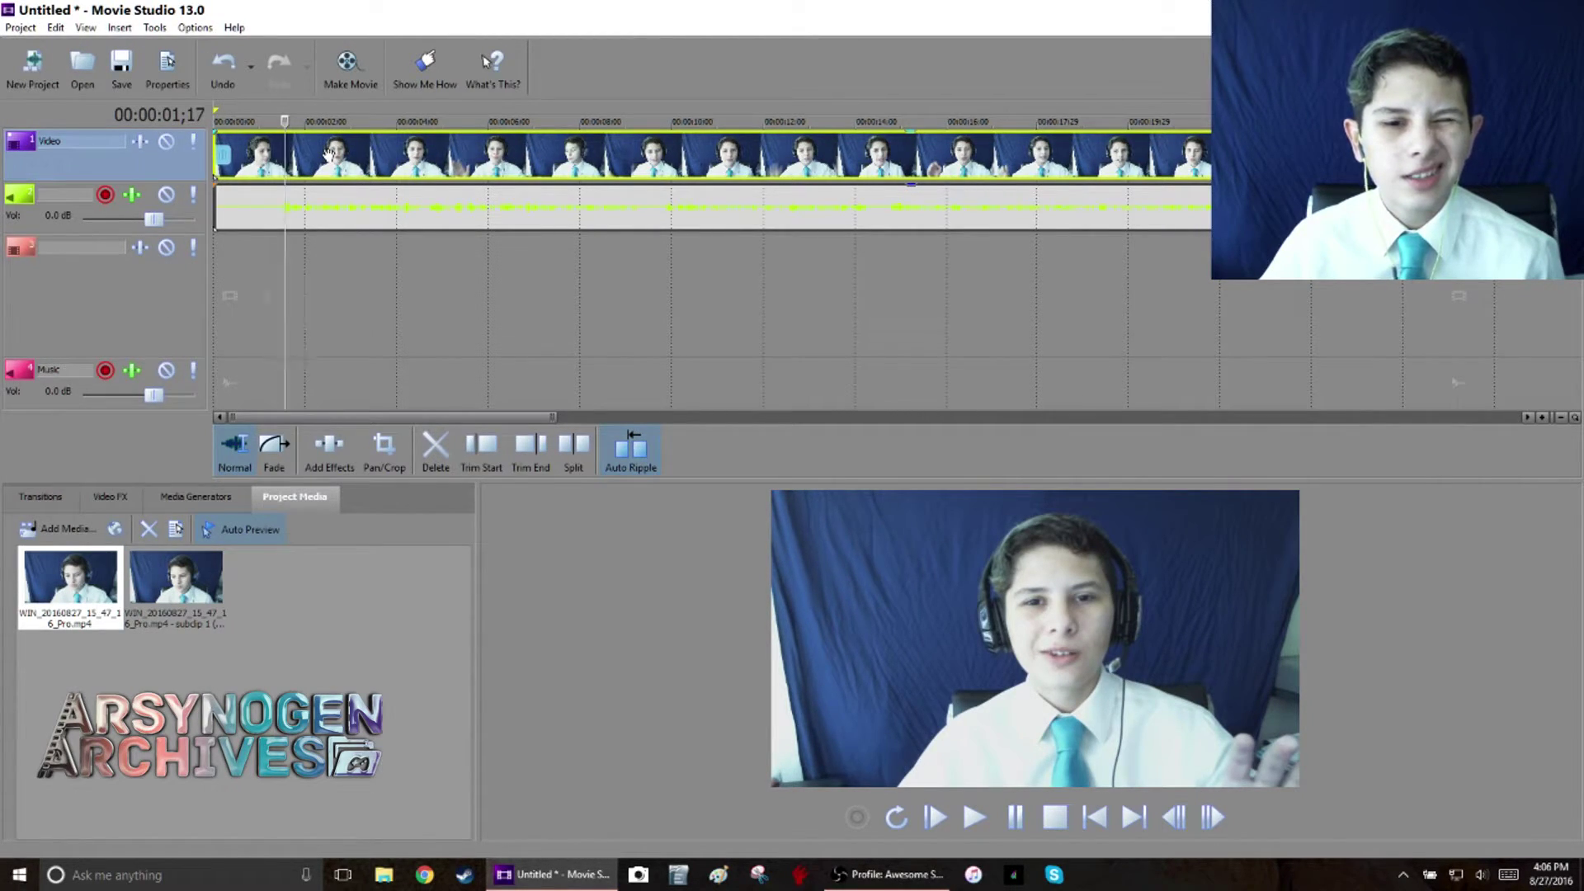
pyautogui.press('space')
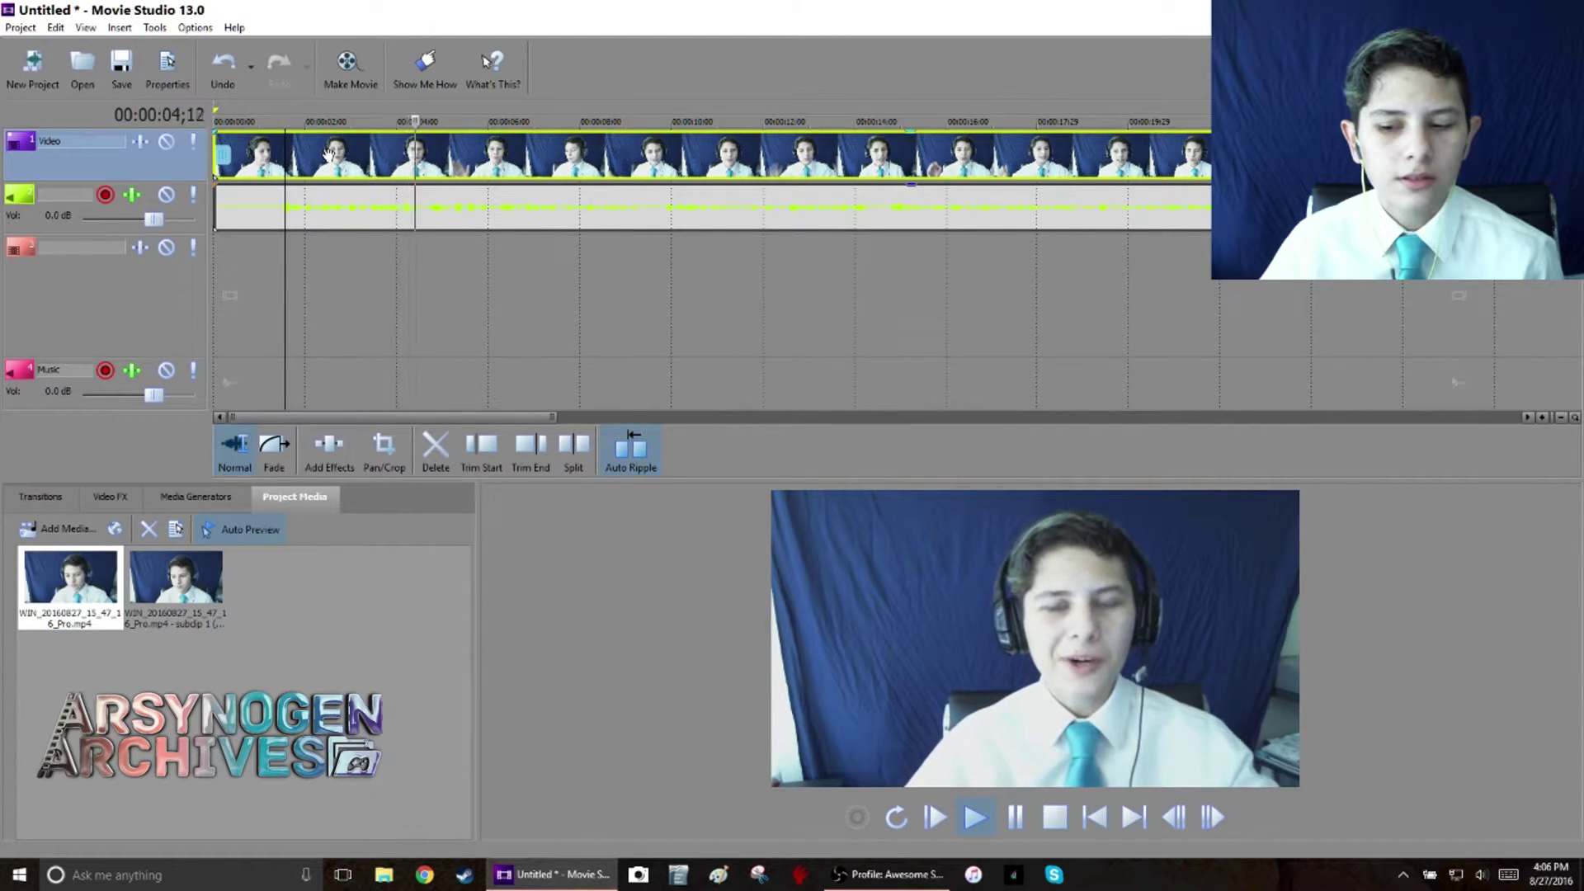
pyautogui.press('space')
# Nudge the audio event slightly later and replay to confirm it matches the video.
pyautogui.moveTo(308, 220); pyautogui.dragTo(319, 208)
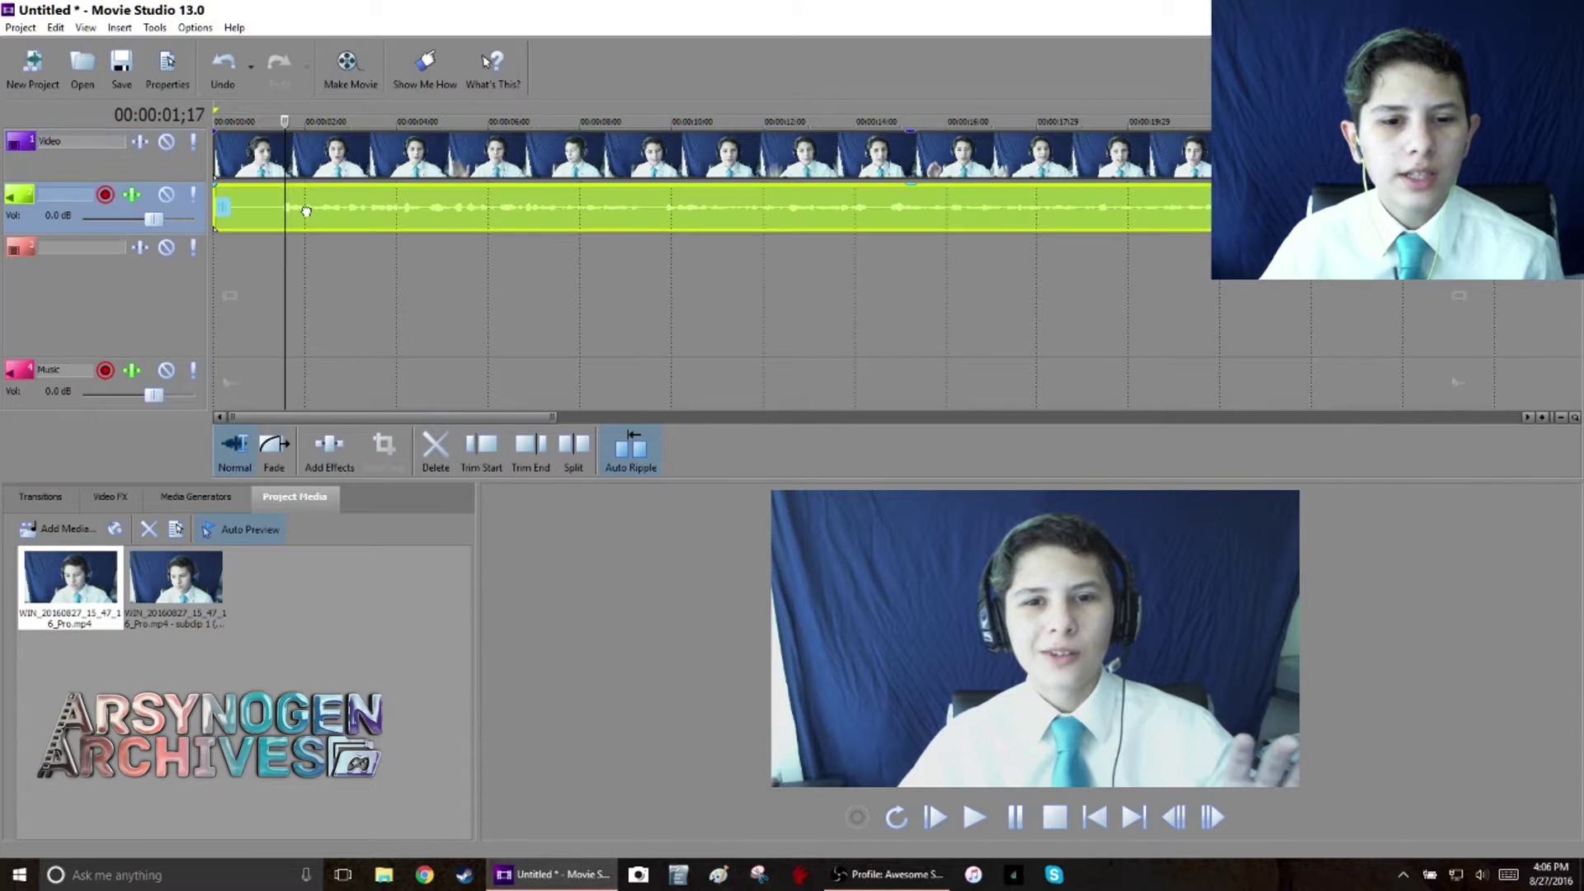
pyautogui.press('space')
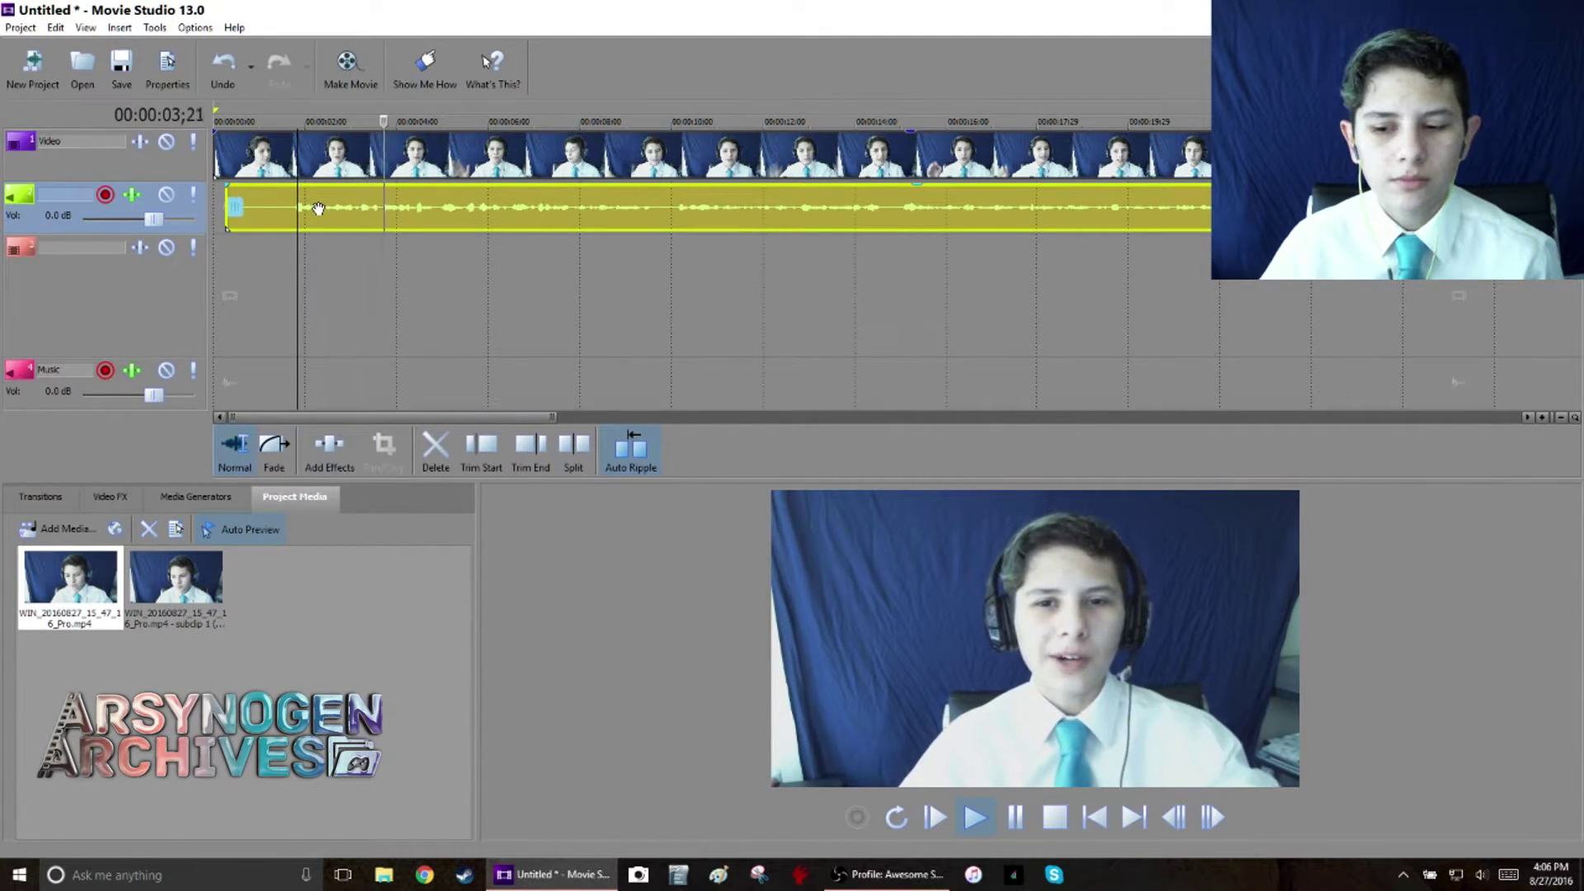
pyautogui.press('space')
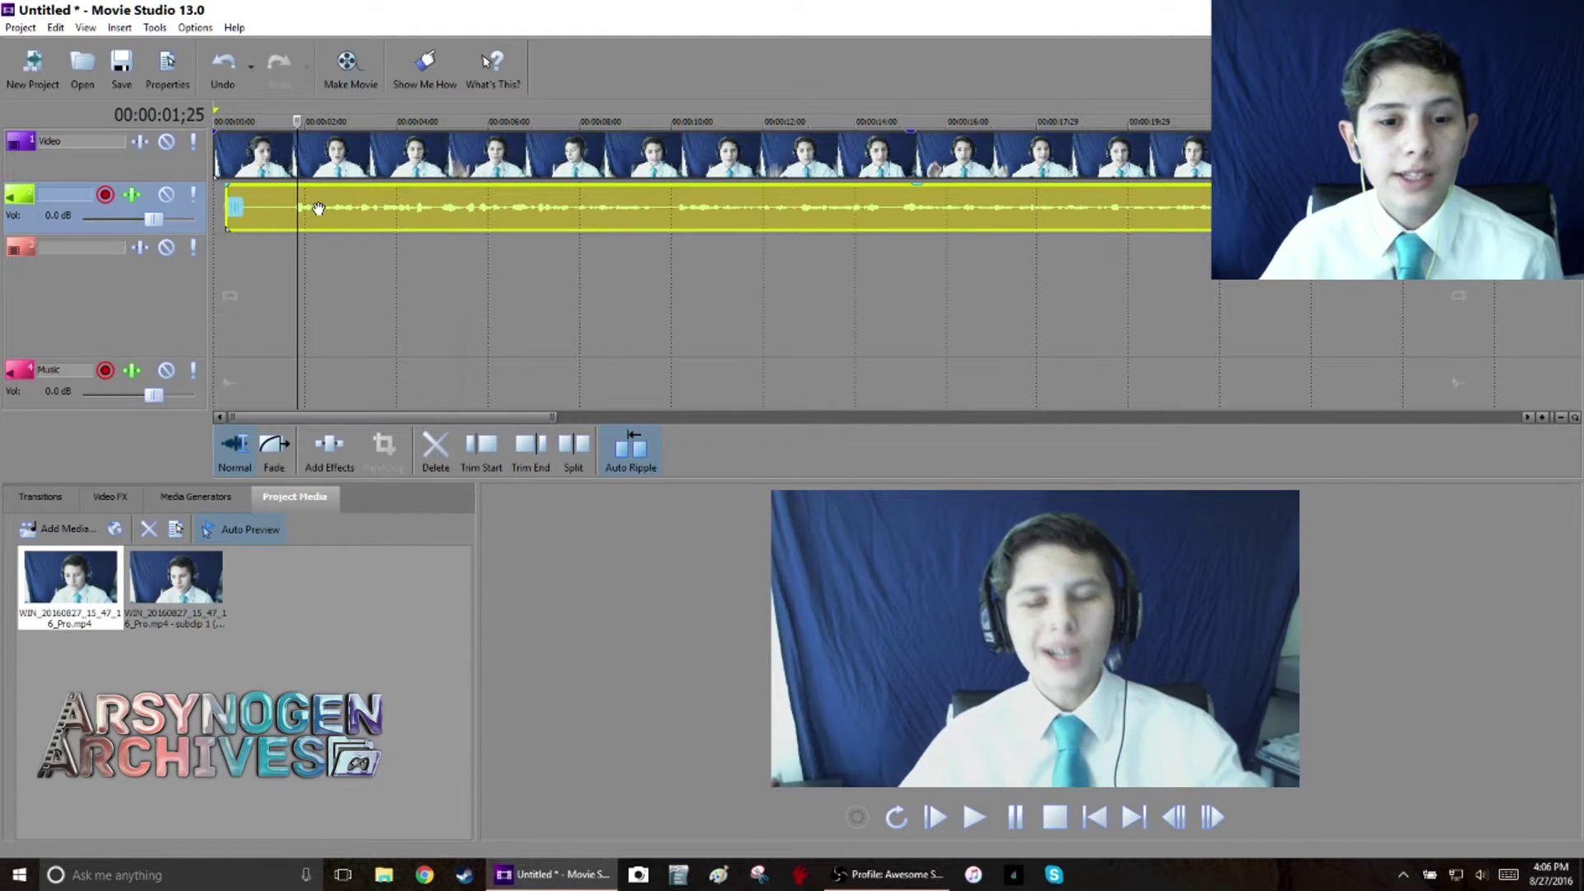
pyautogui.click(277, 120)
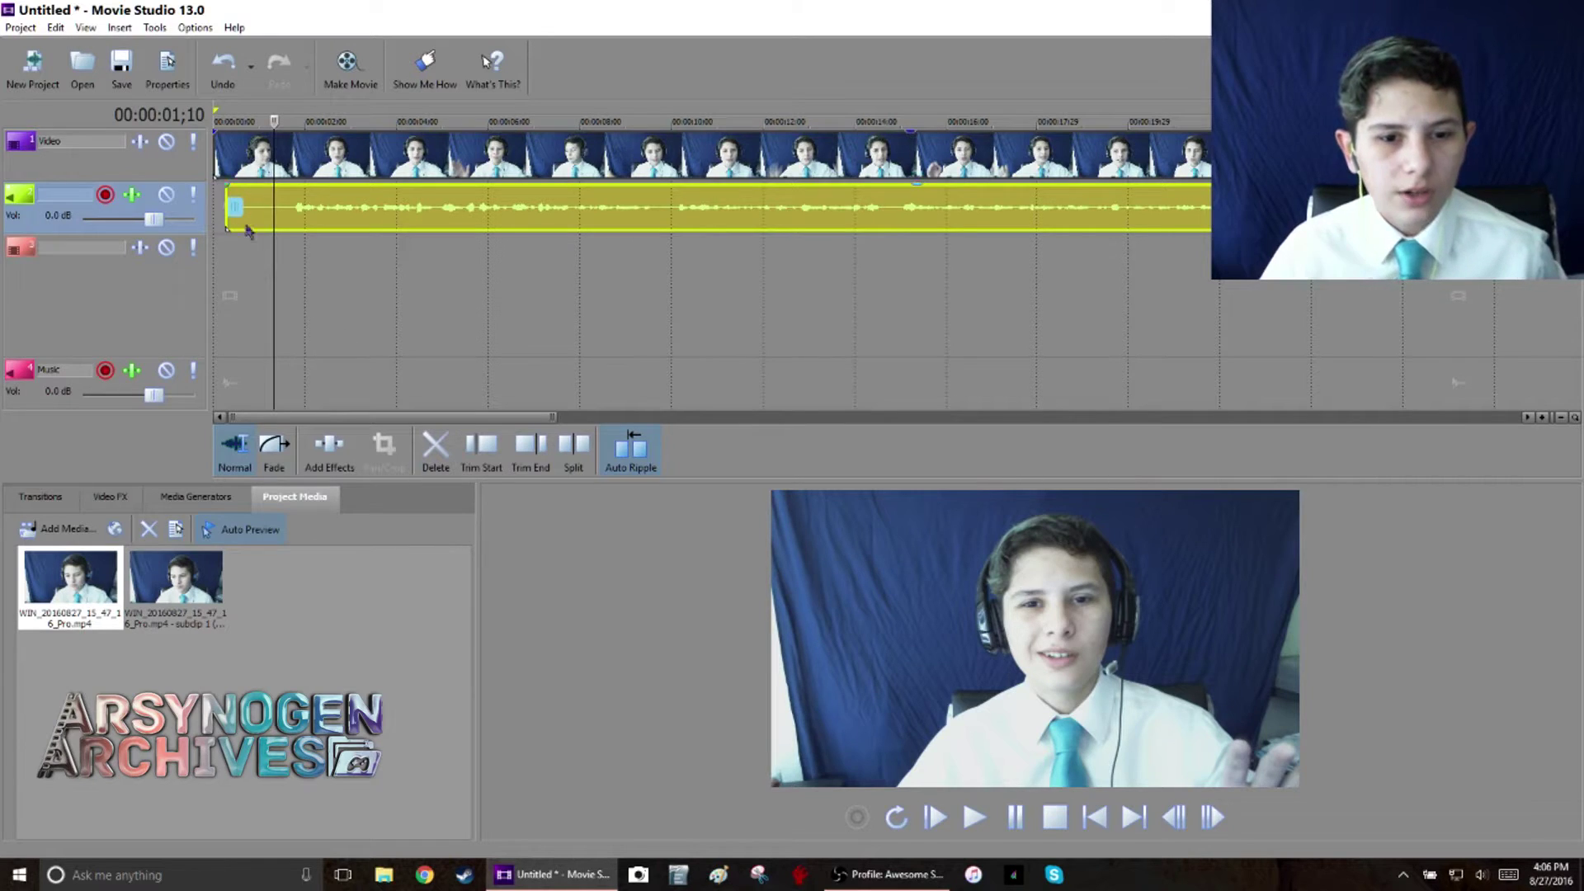
# Split the clip at the playhead, delete the opening piece, and move both events to 00:00:00.
pyautogui.click(264, 150)
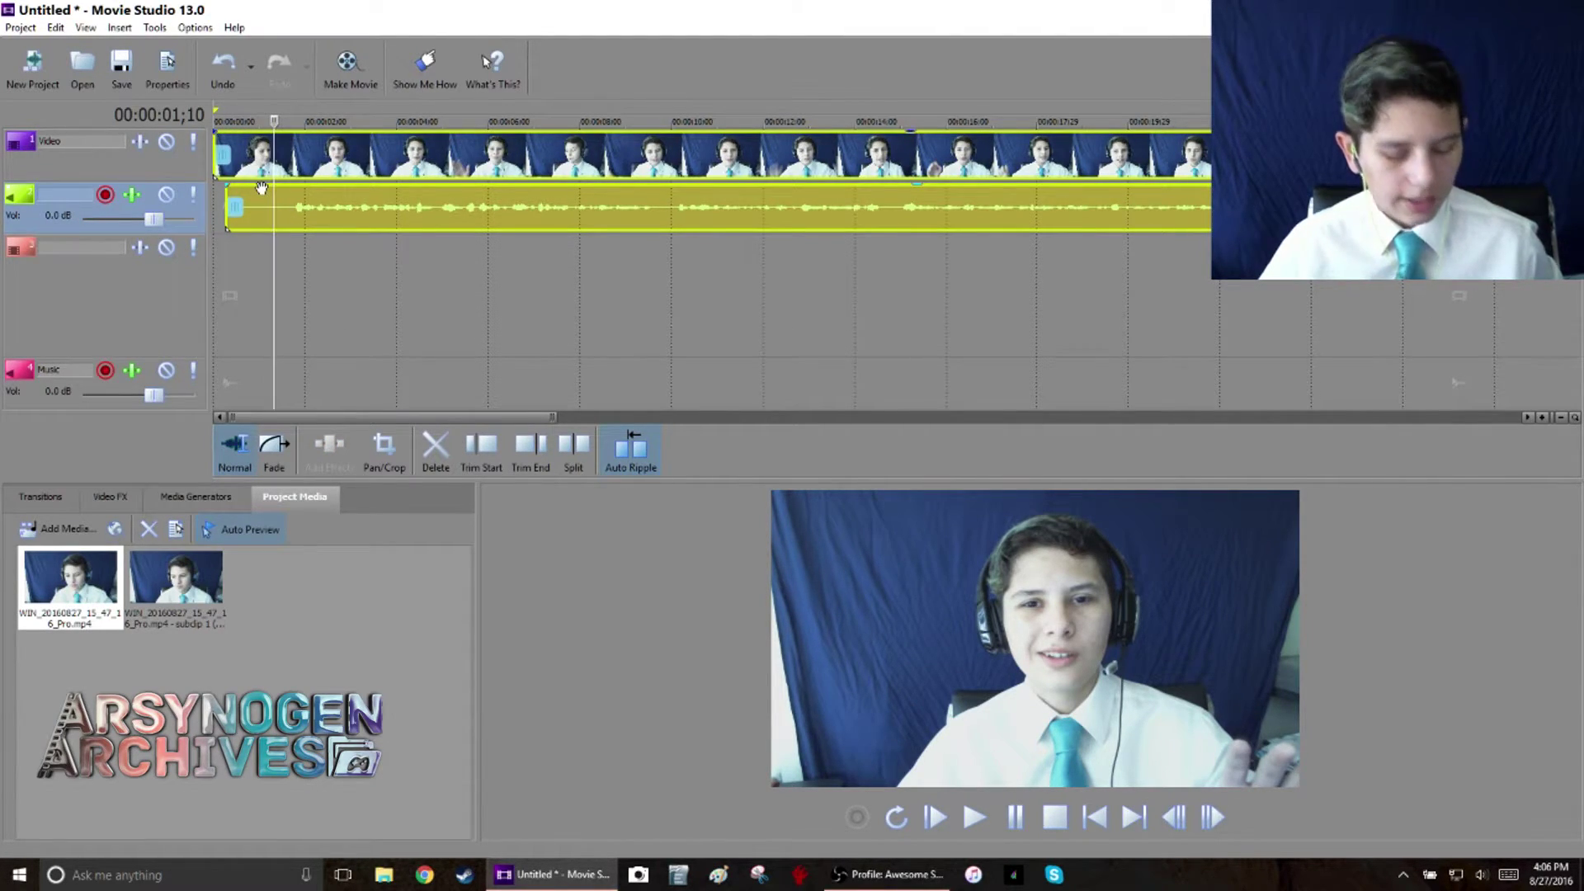
pyautogui.press('s')
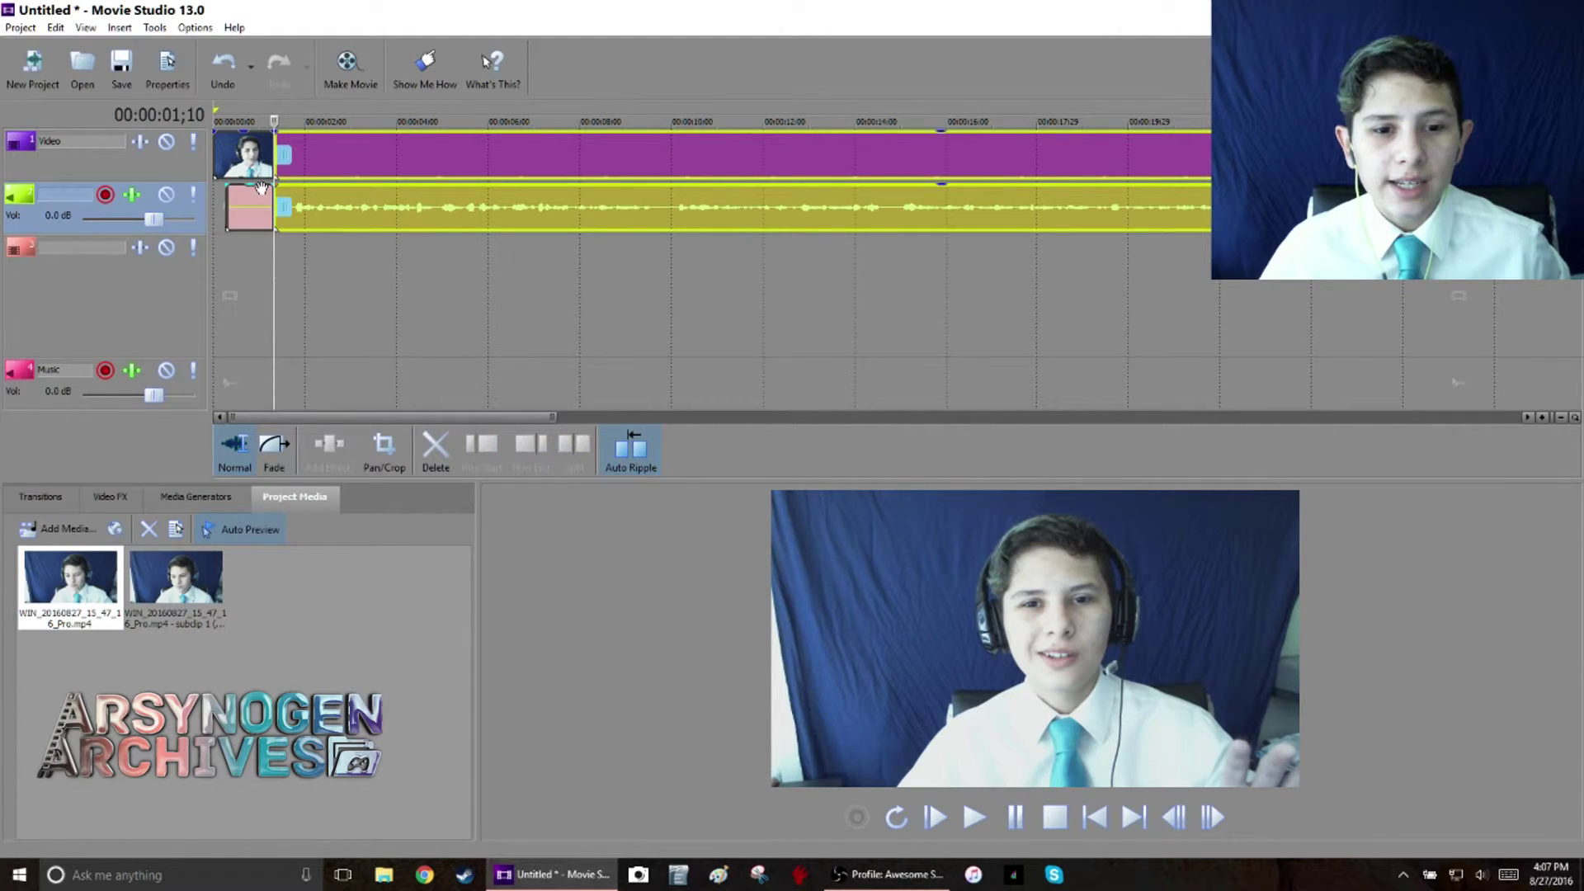
pyautogui.click(247, 209)
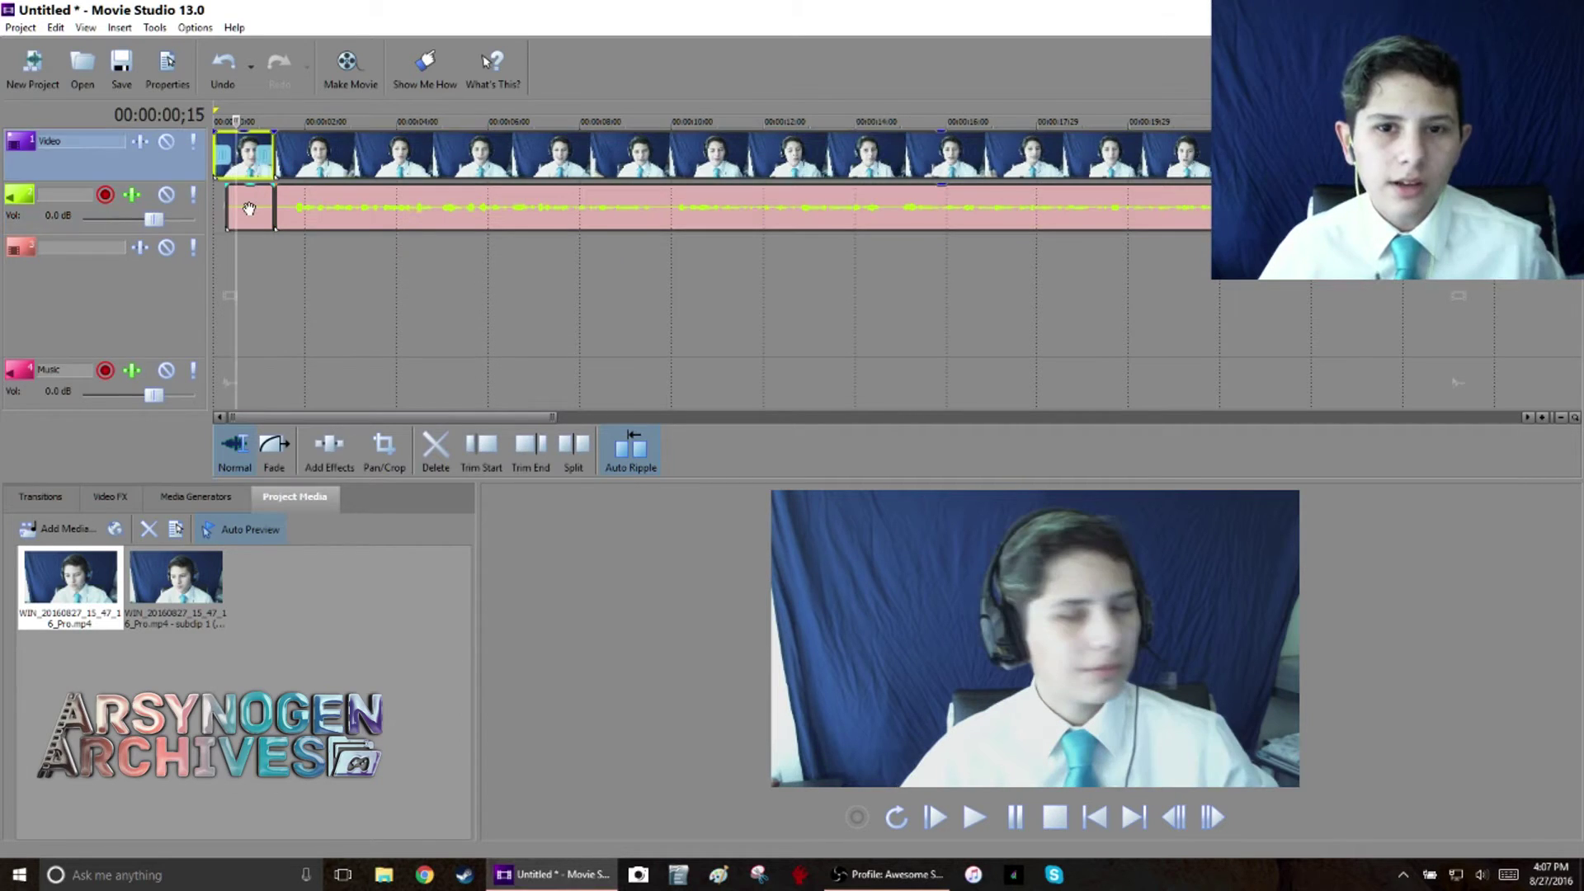
pyautogui.press('Delete')
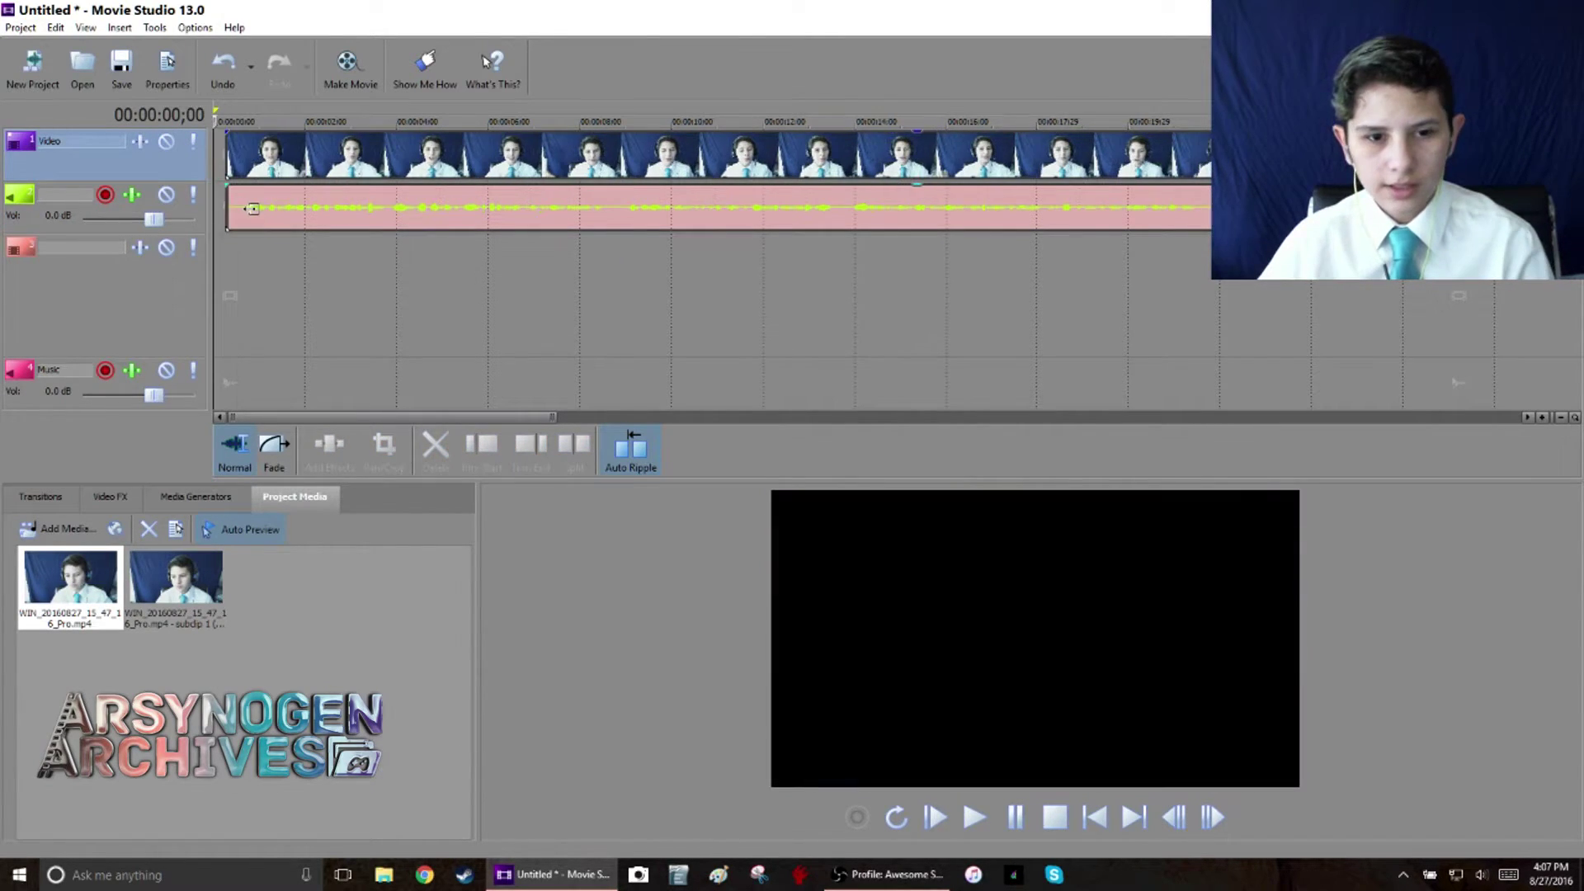
pyautogui.click(301, 164)
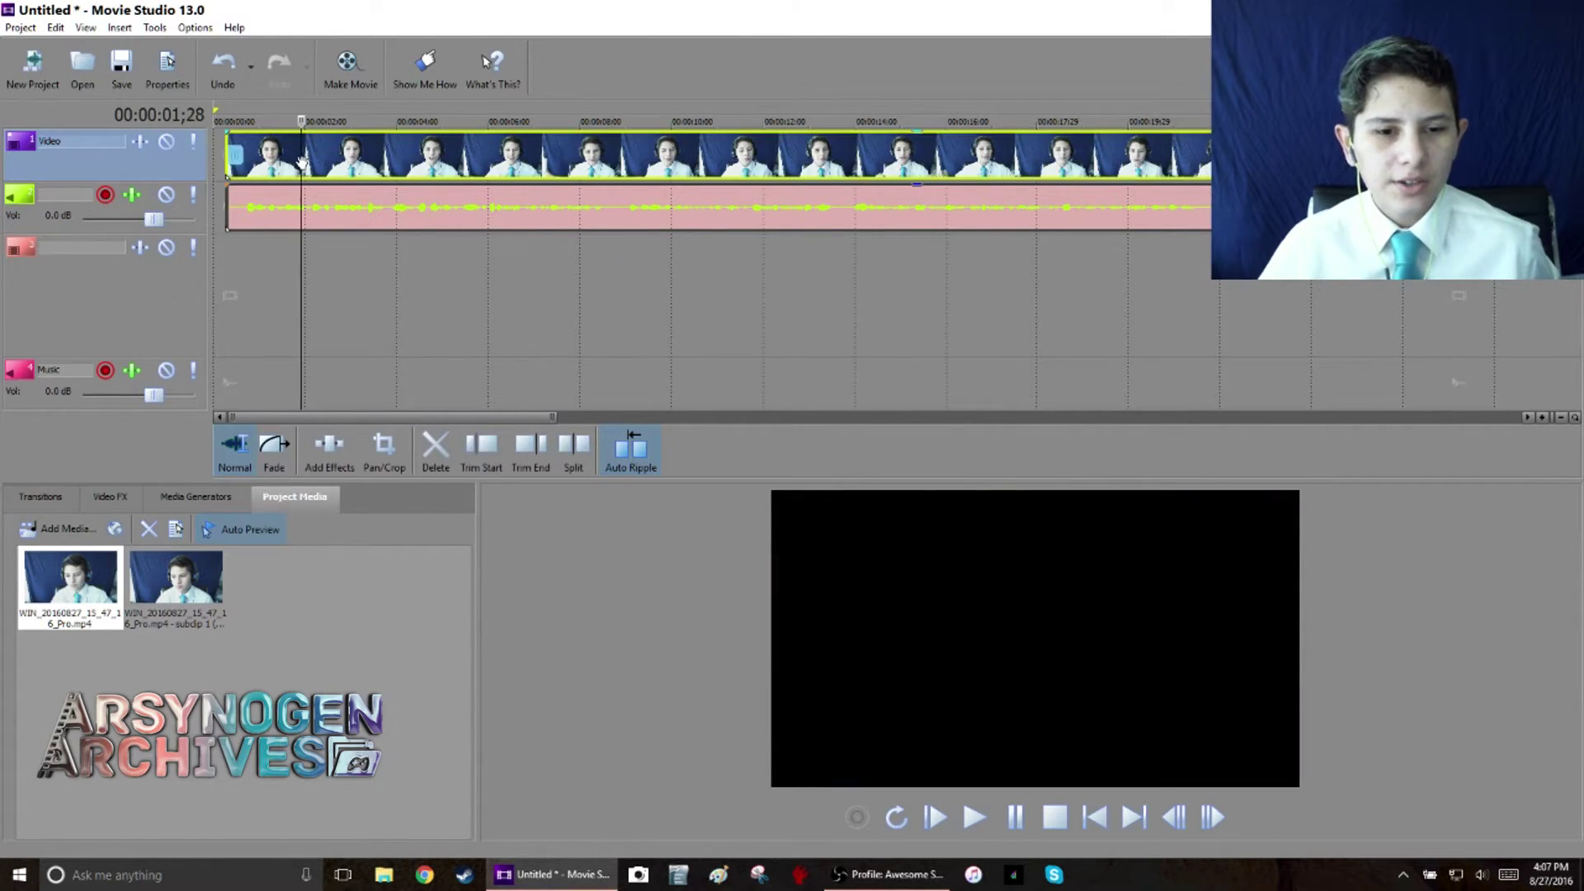
pyautogui.moveTo(375, 159); pyautogui.dragTo(366, 159)
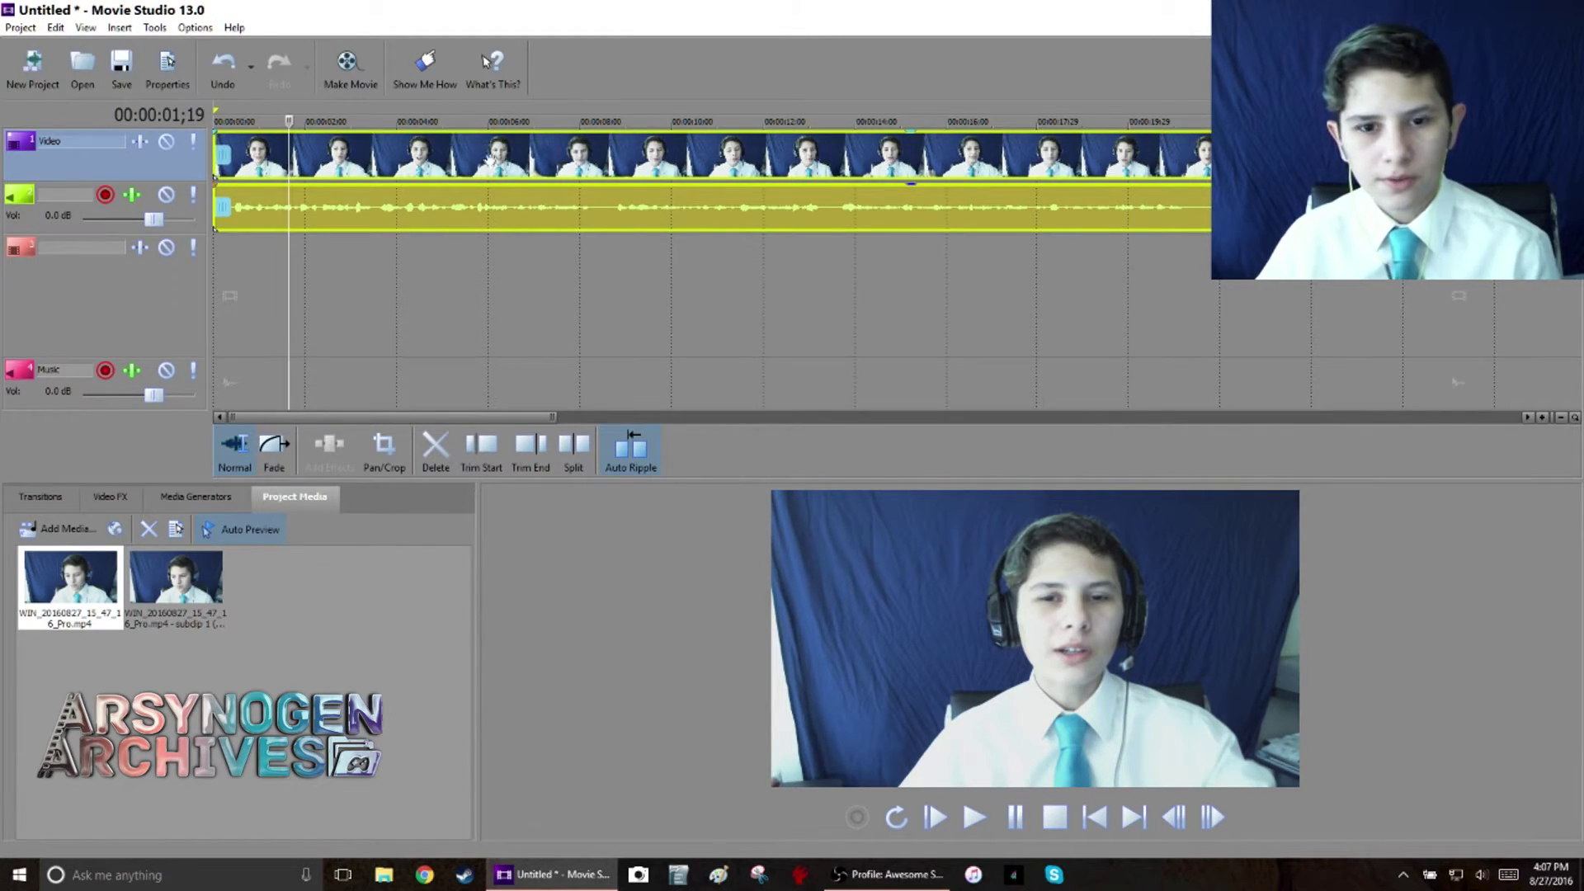
pyautogui.click(418, 152)
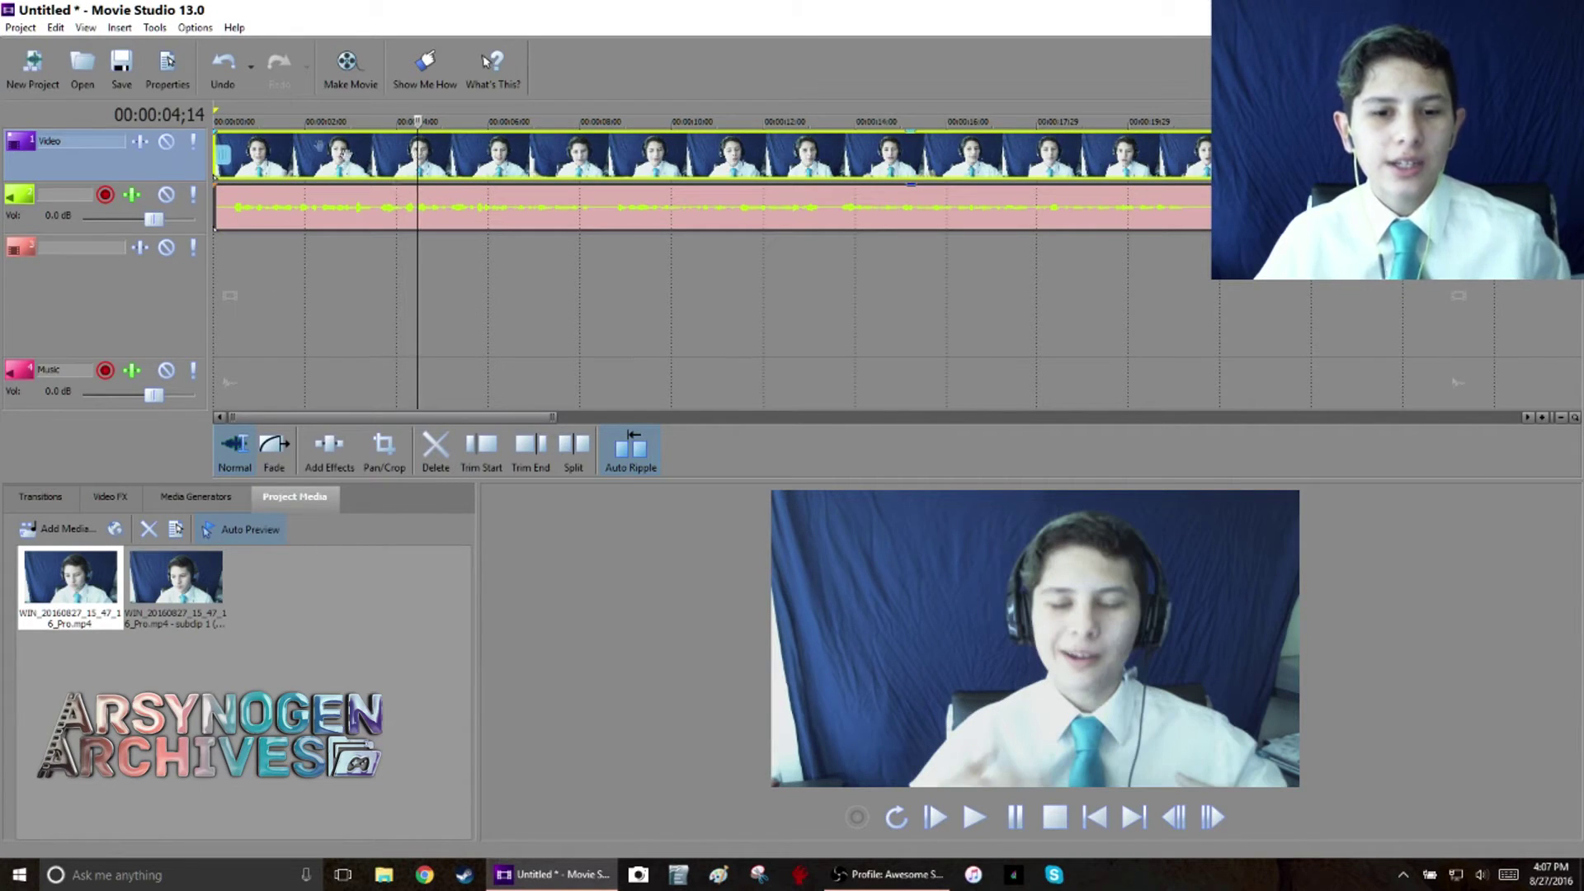
pyautogui.click(412, 299)
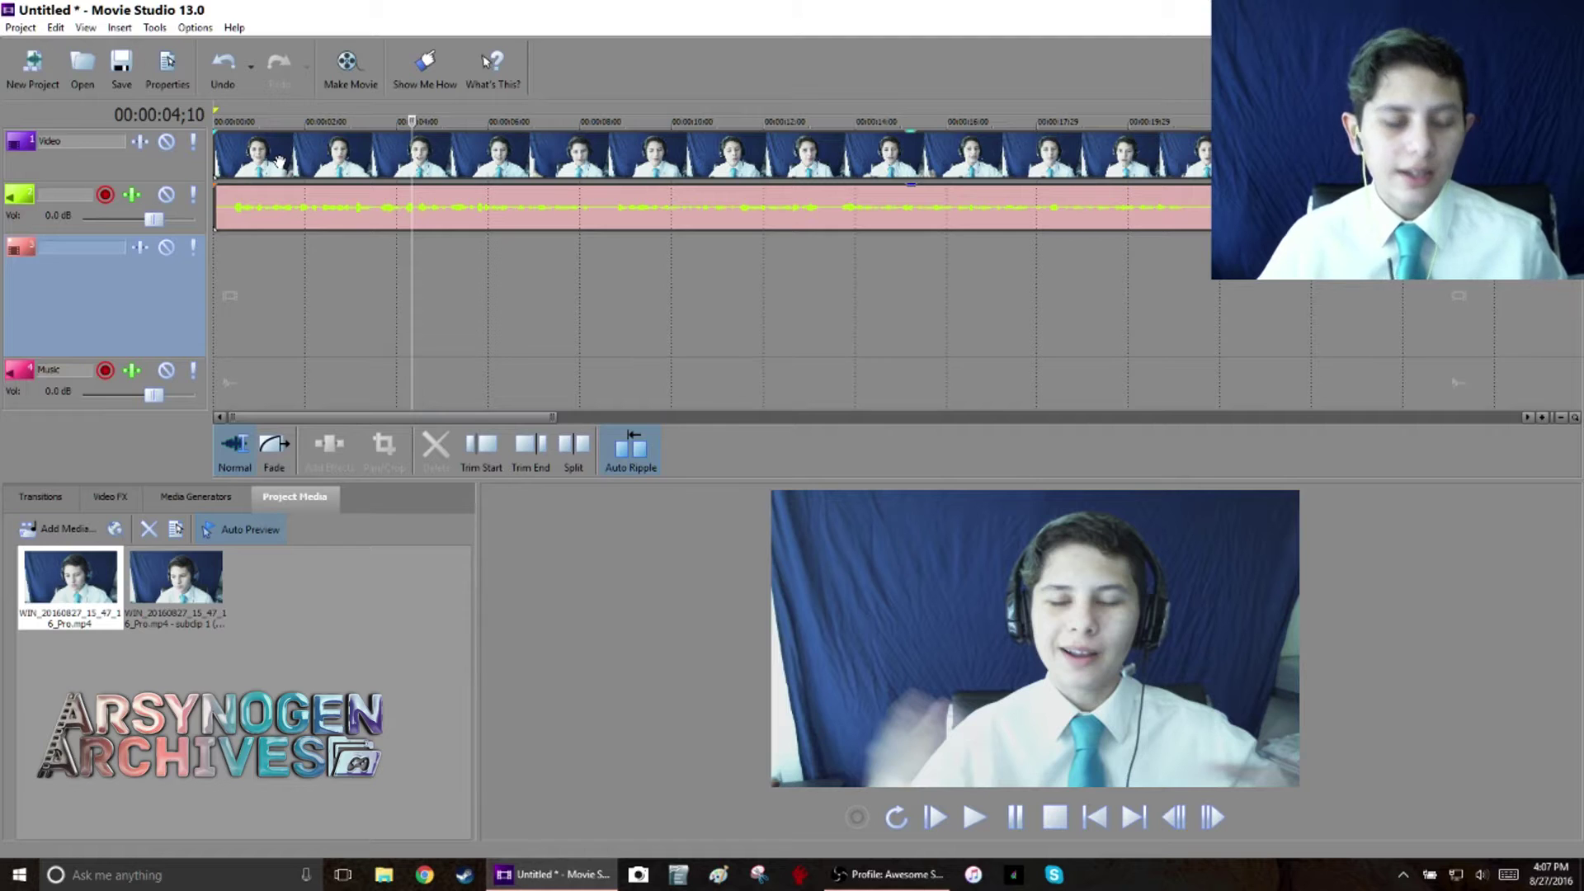
pyautogui.click(280, 162)
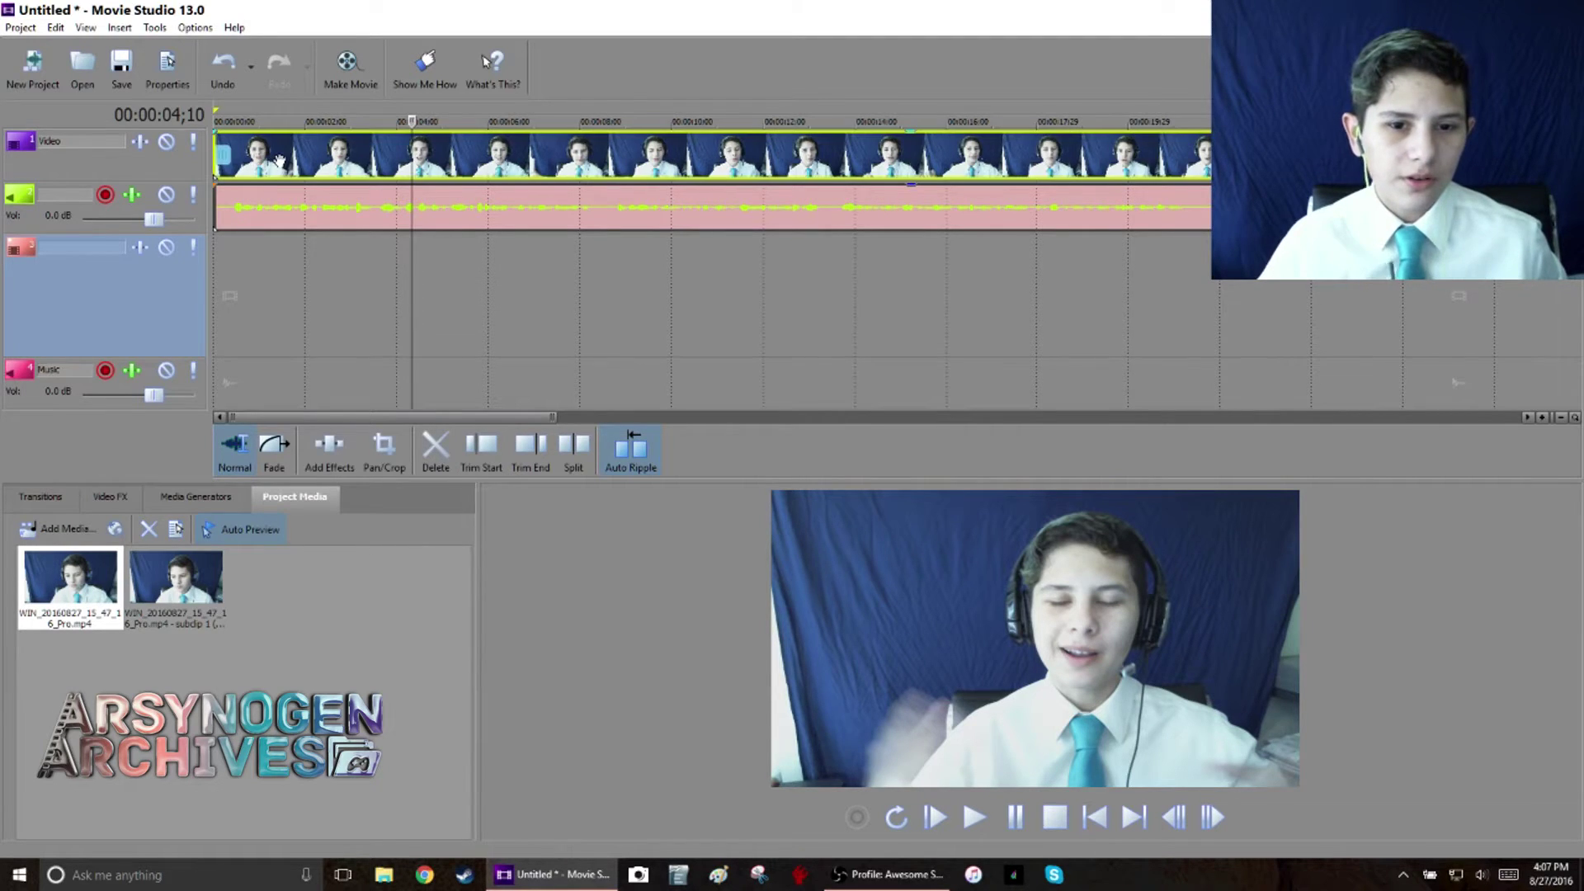
pyautogui.click(318, 208)
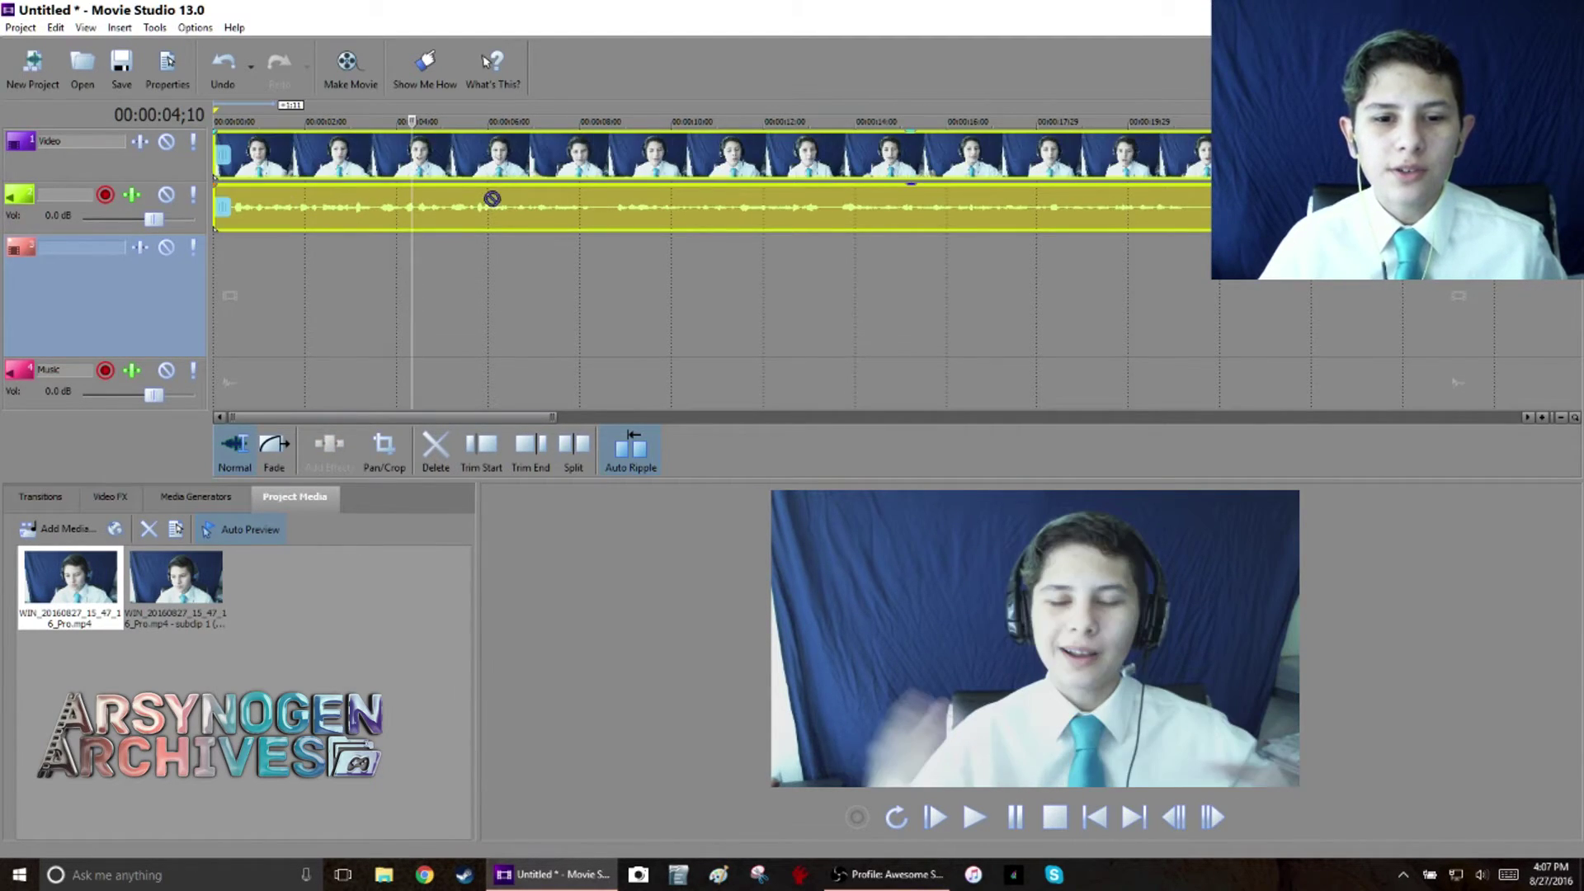
pyautogui.moveTo(380, 157)
pyautogui.mouseDown()
pyautogui.moveTo(457, 174)
pyautogui.moveTo(377, 158)
pyautogui.mouseUp()
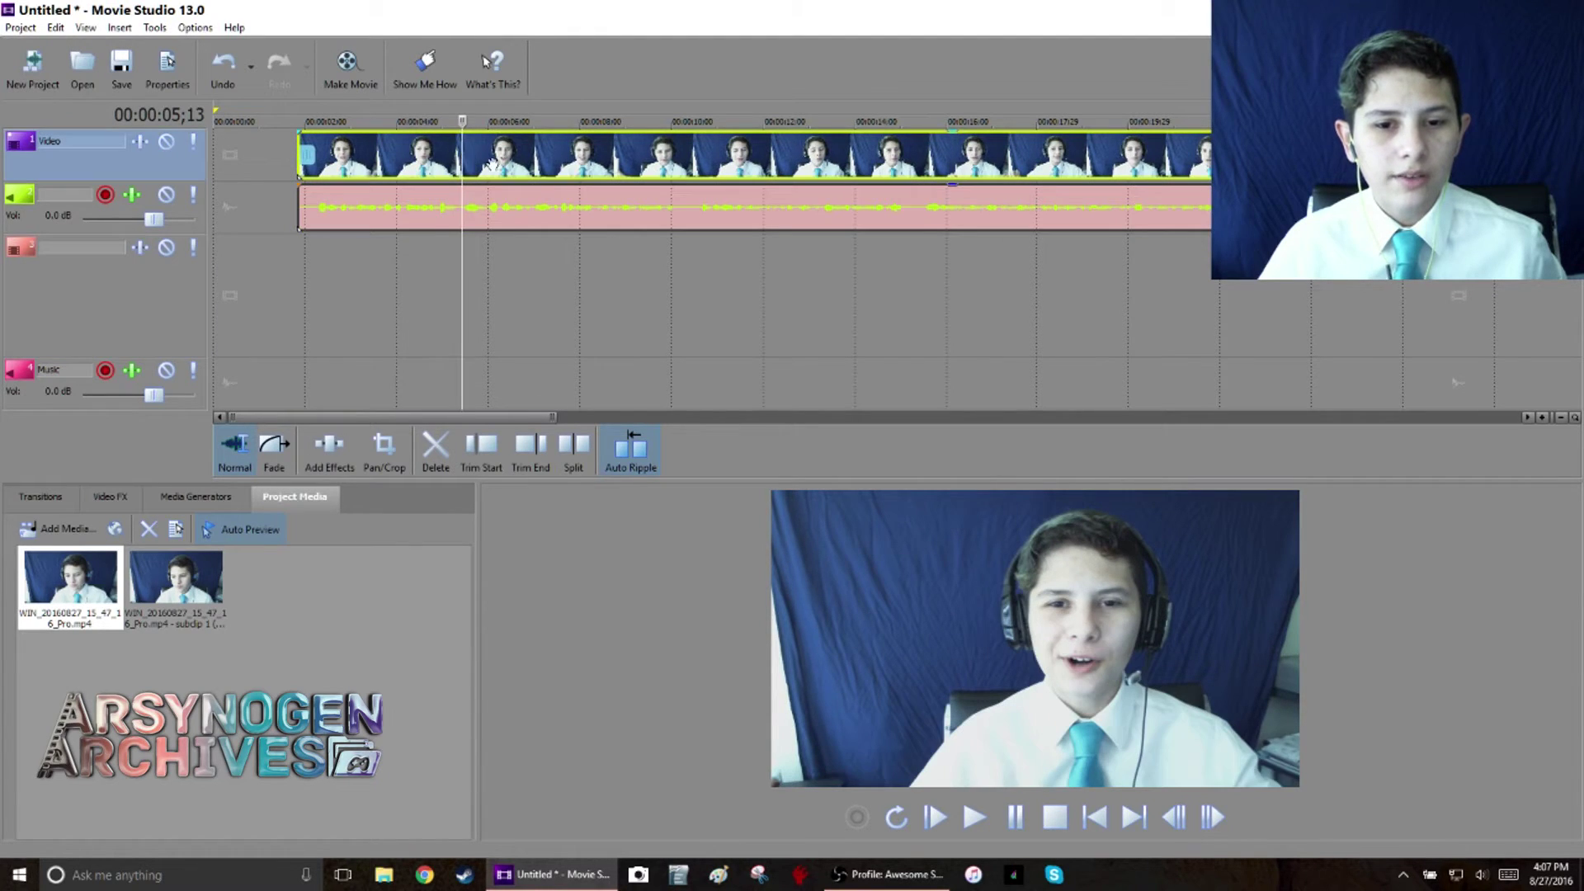
pyautogui.moveTo(535, 209); pyautogui.dragTo(452, 208)
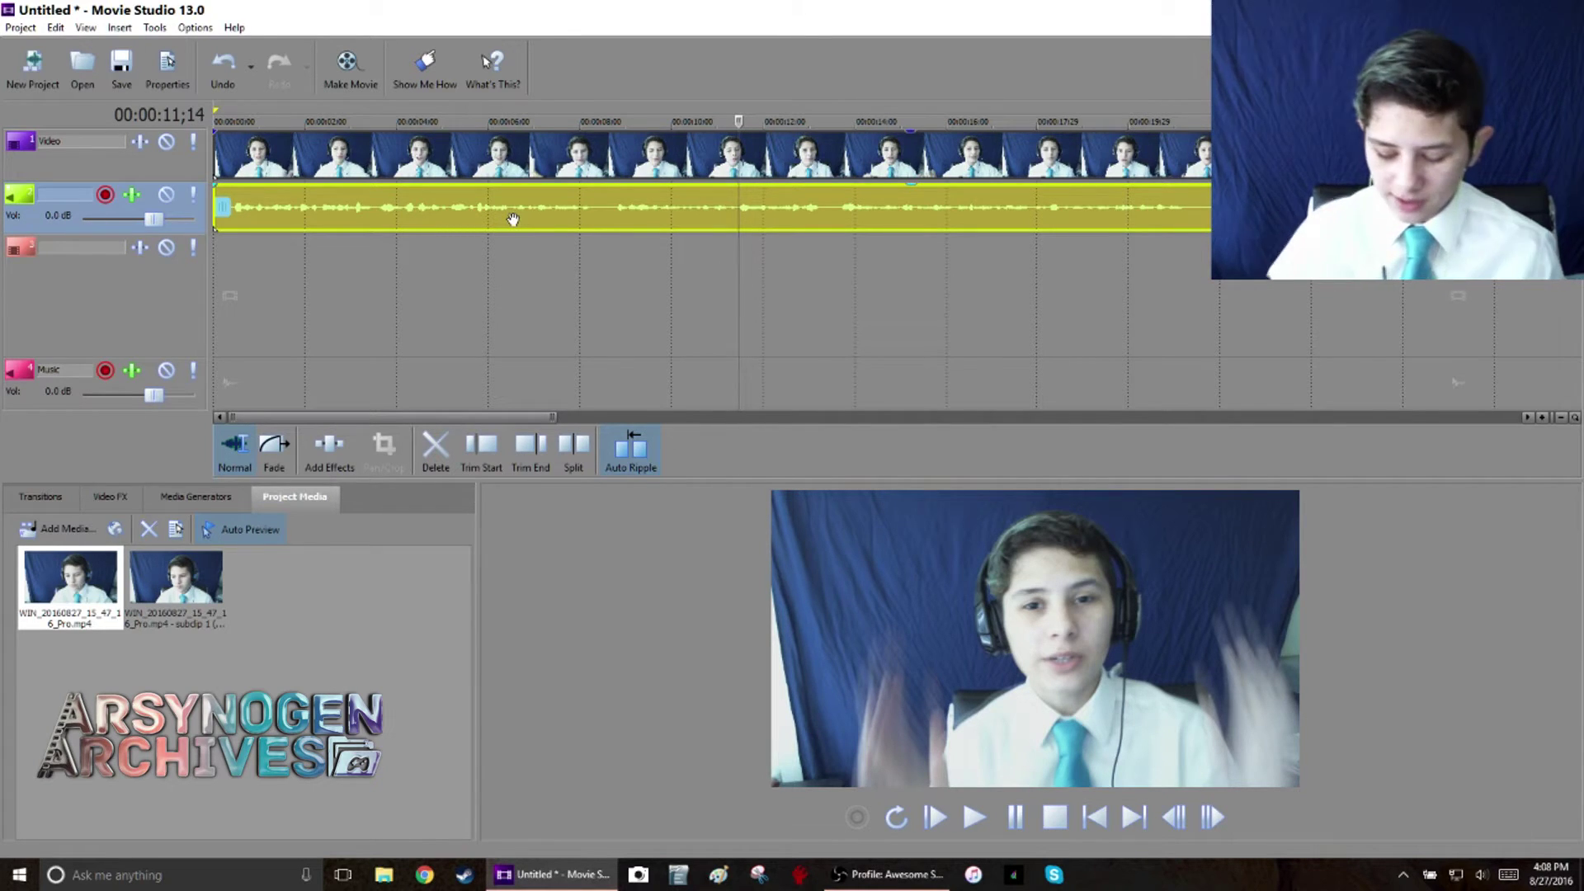
pyautogui.press('Home')
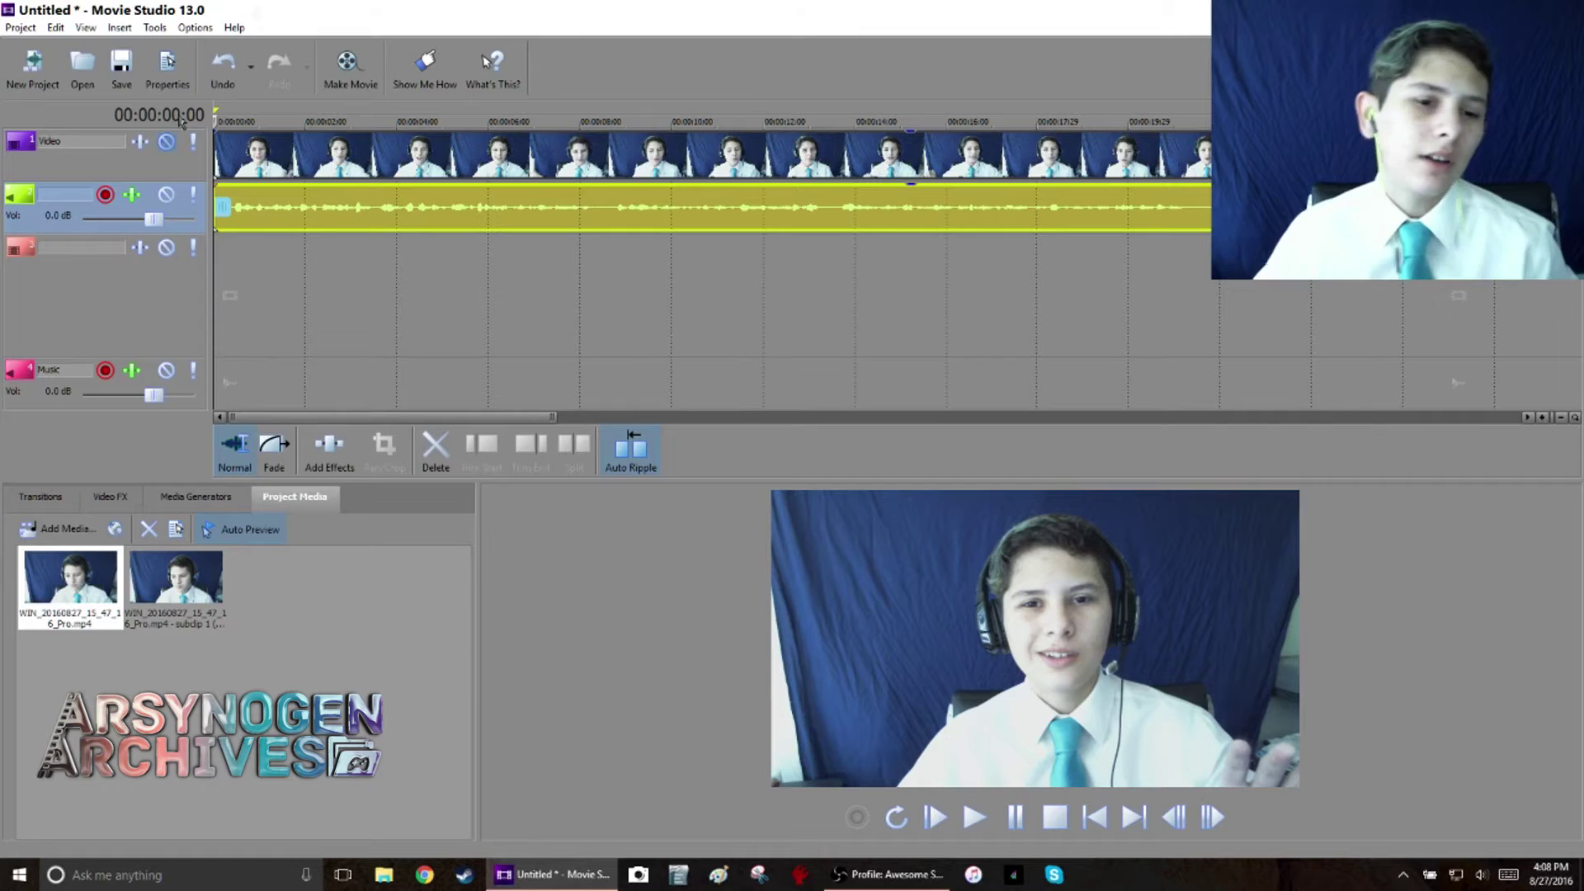
pyautogui.rightClick(54, 164)
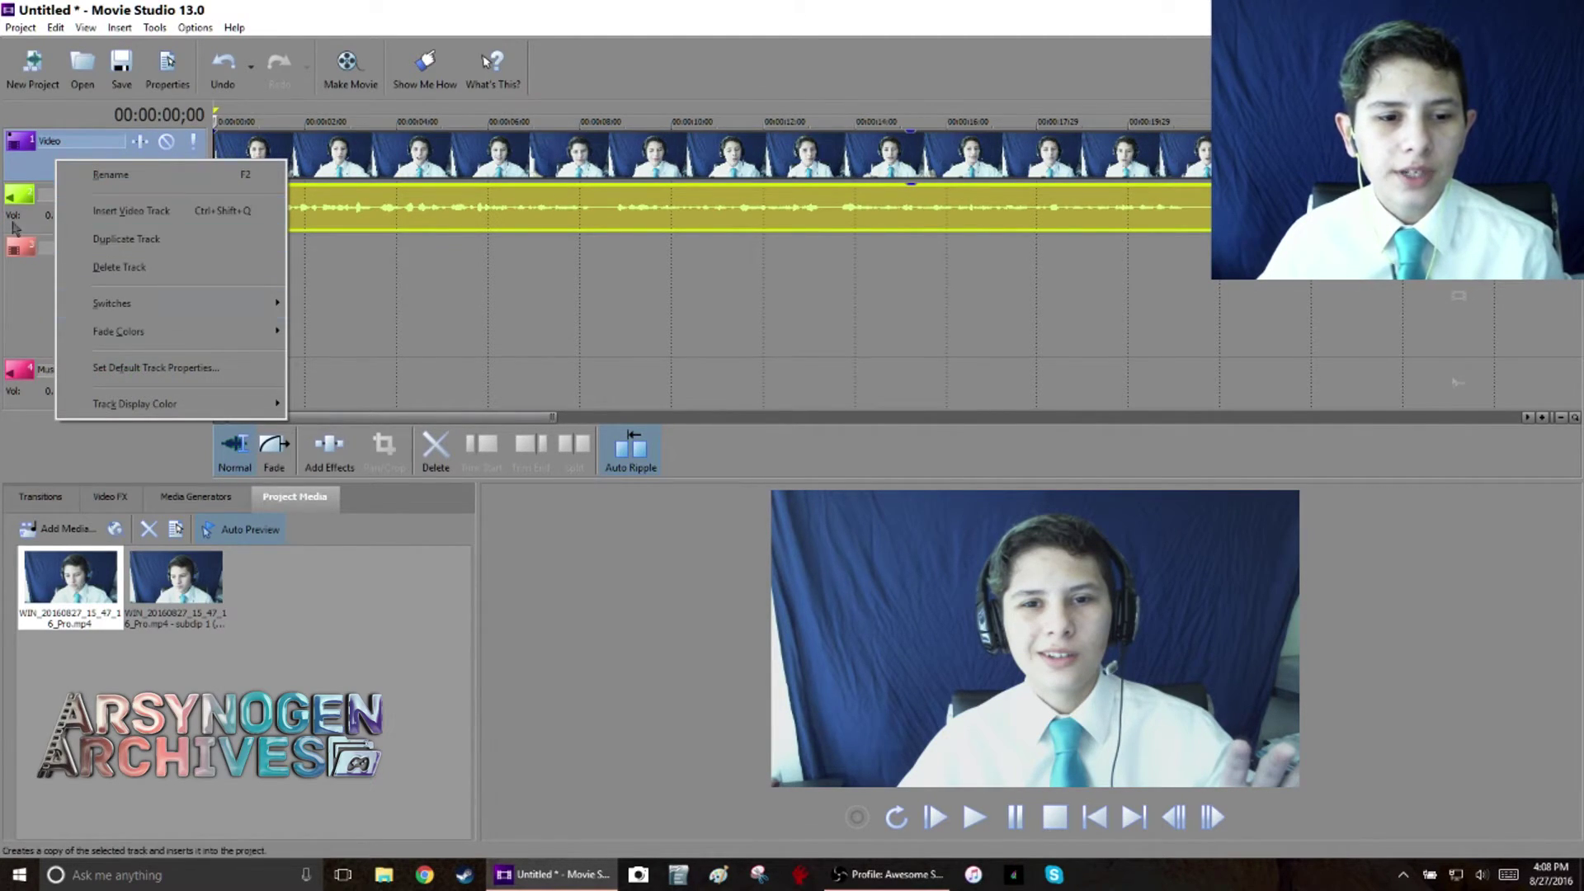
pyautogui.click(9, 254)
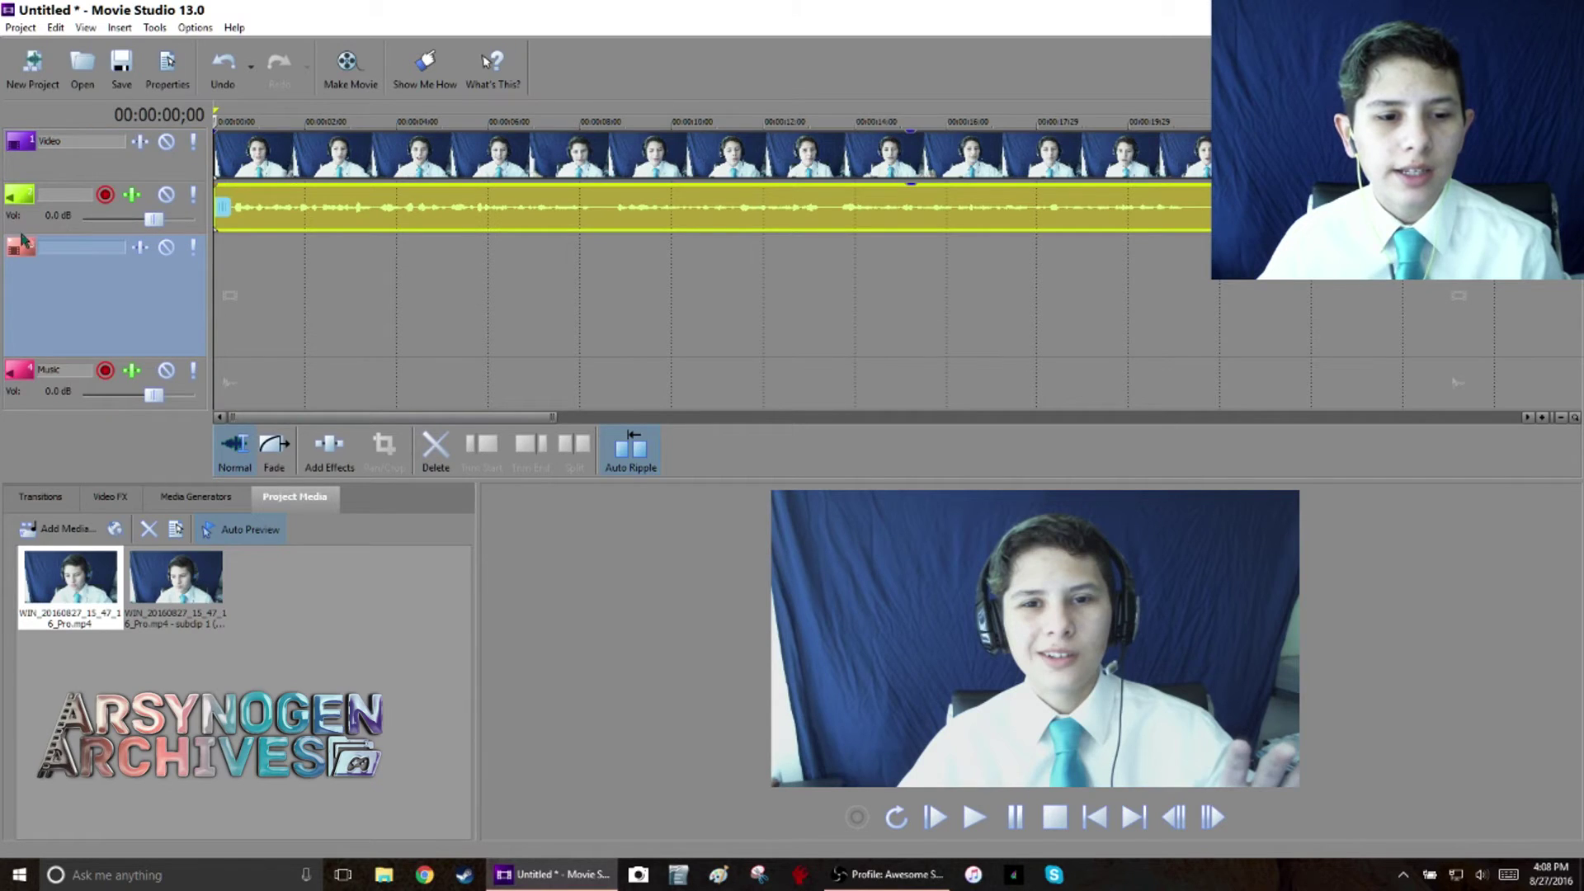
pyautogui.rightClick(27, 232)
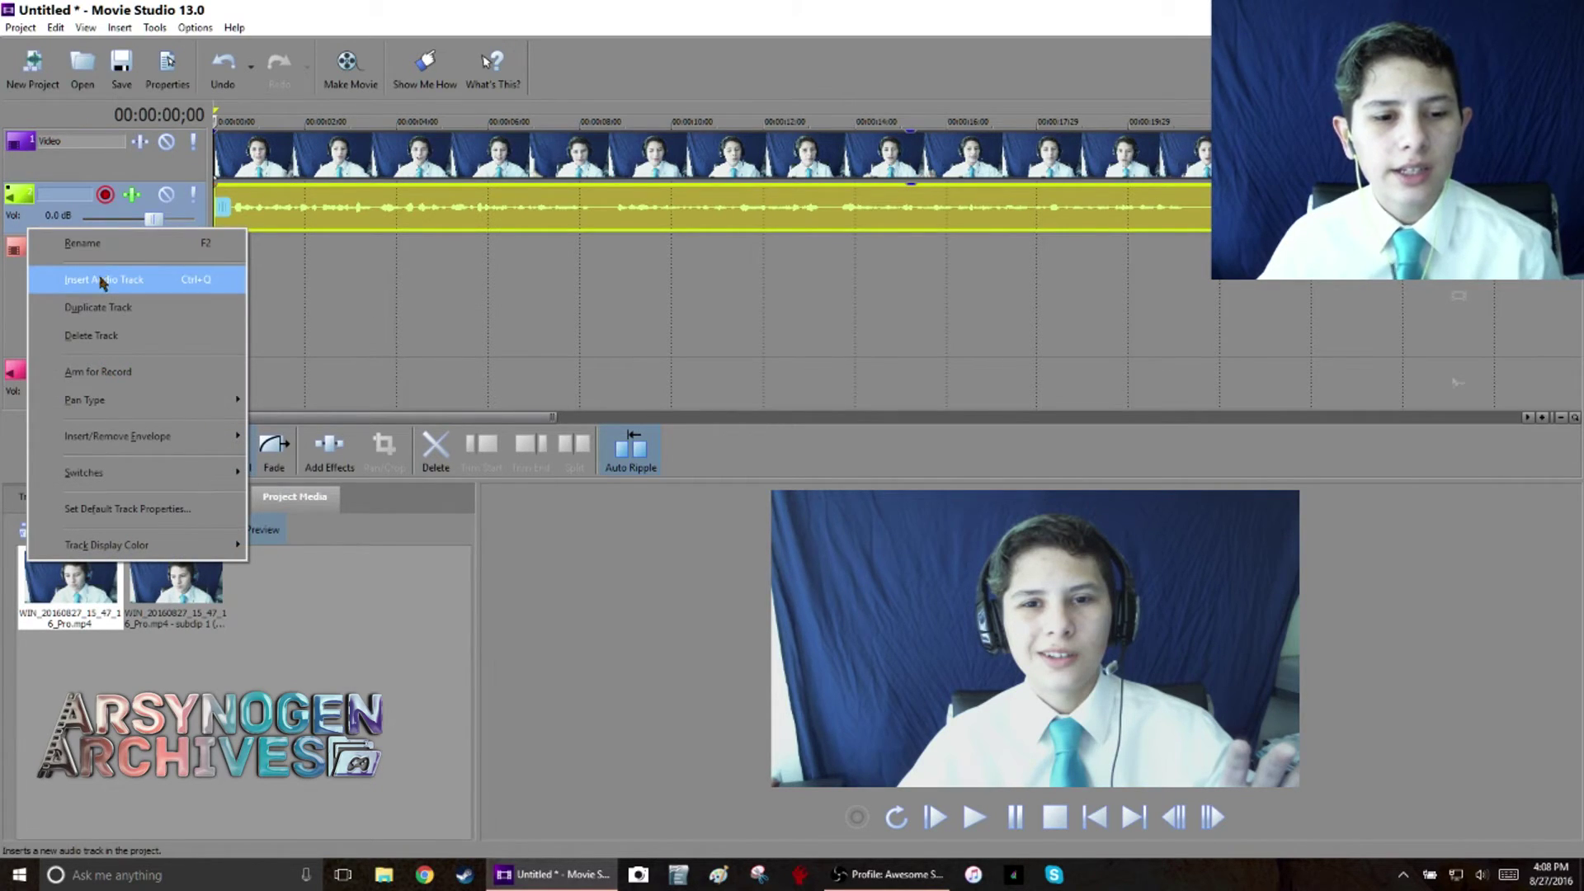
pyautogui.click(18, 310)
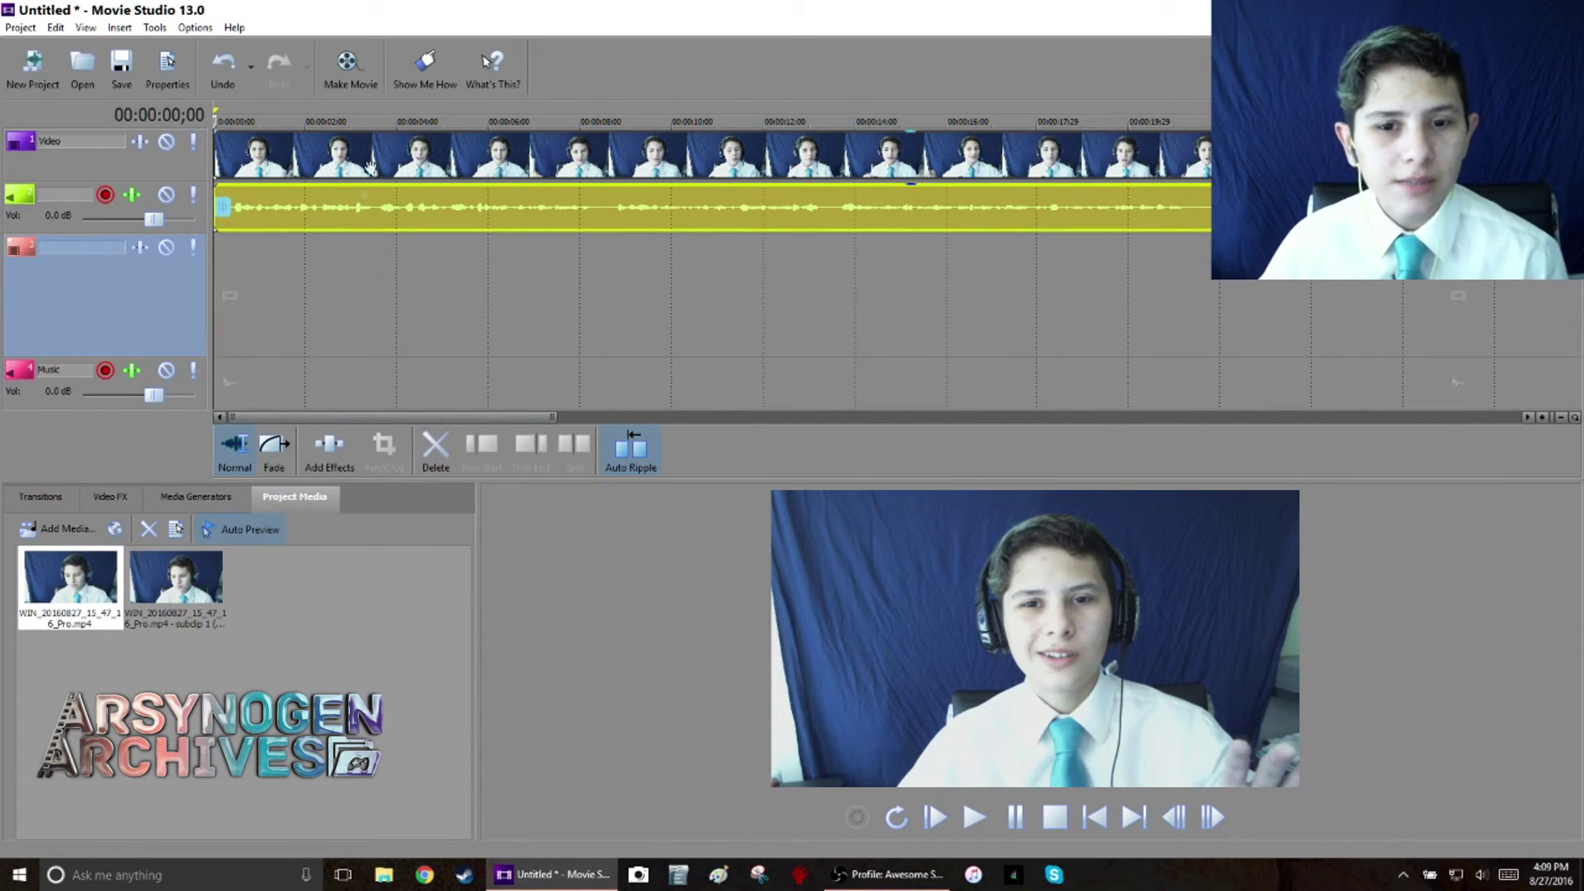
pyautogui.click(372, 166)
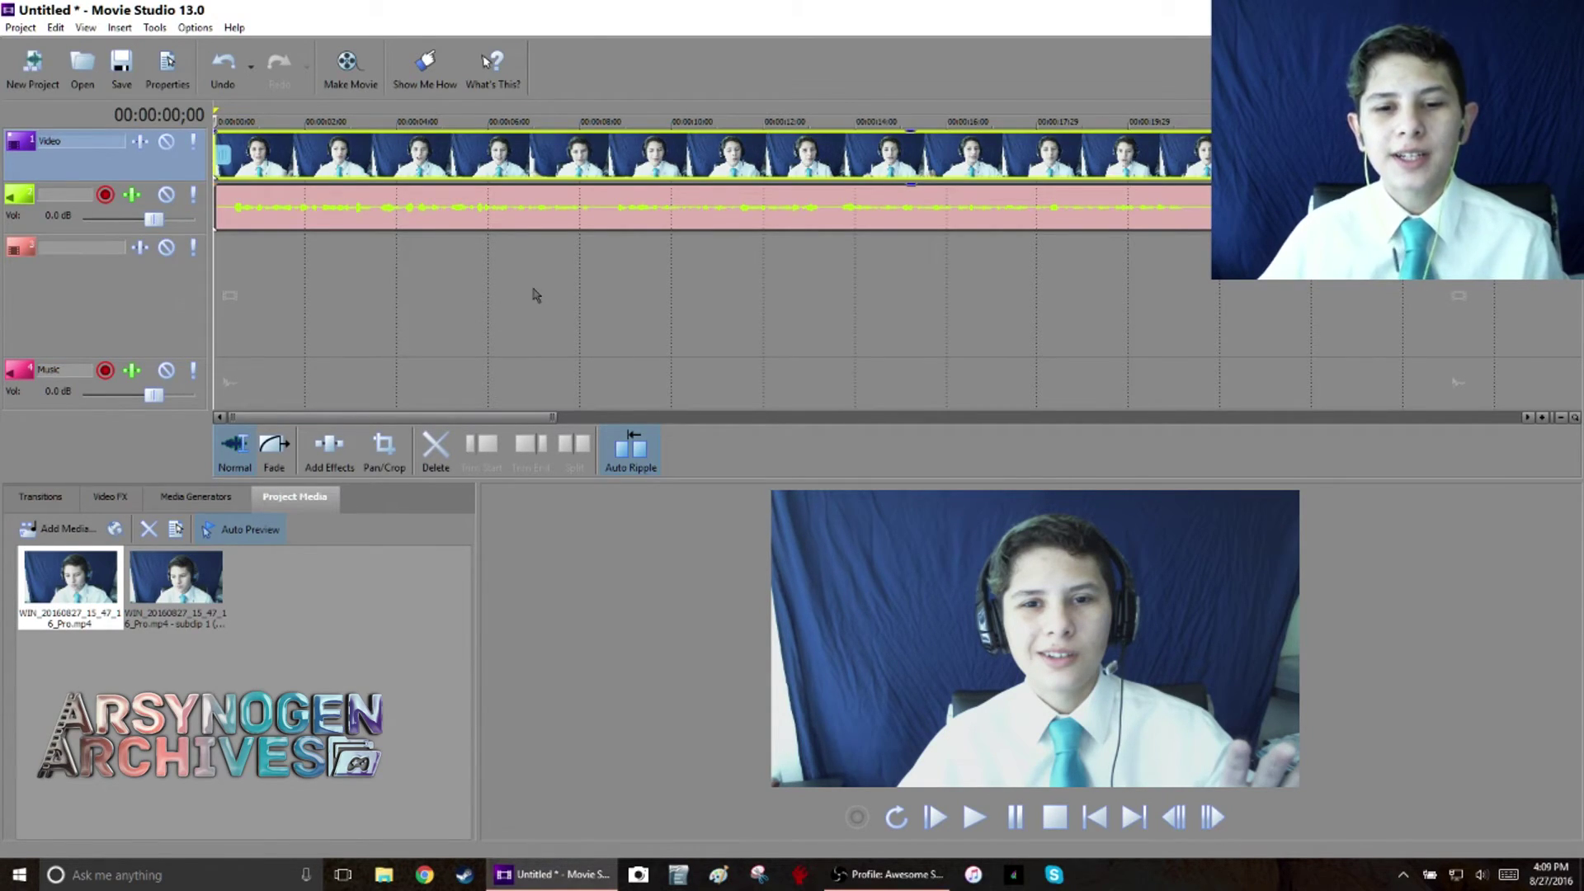